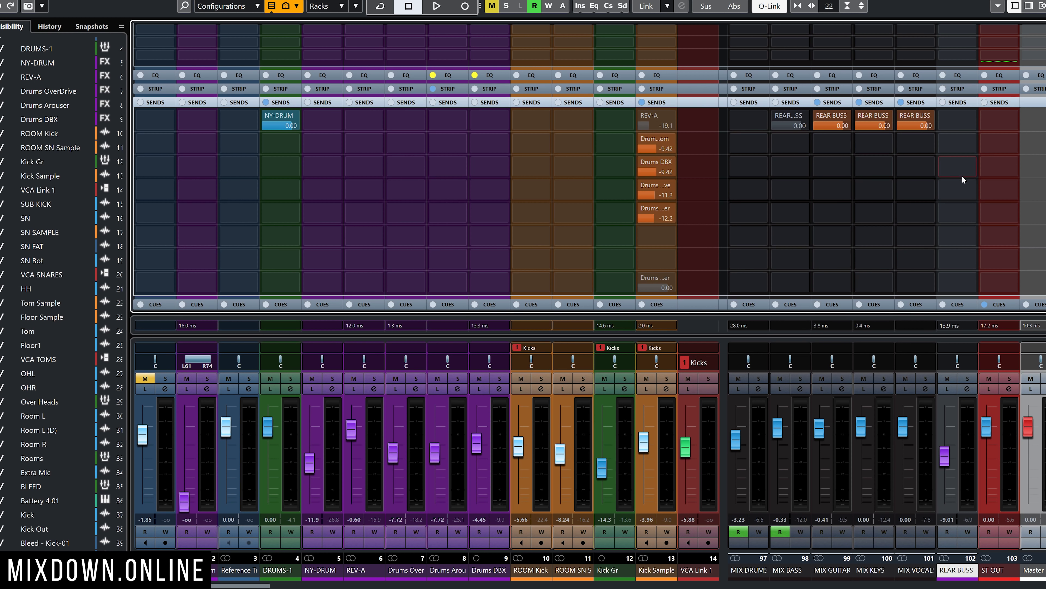
Inspect the REAR BUSS compressor, then hide the REAR BUSS channel from the mixer.
{"action": "scroll", "coordinate": [589, 165], "scroll_direction": "up", "scroll_amount": 5}
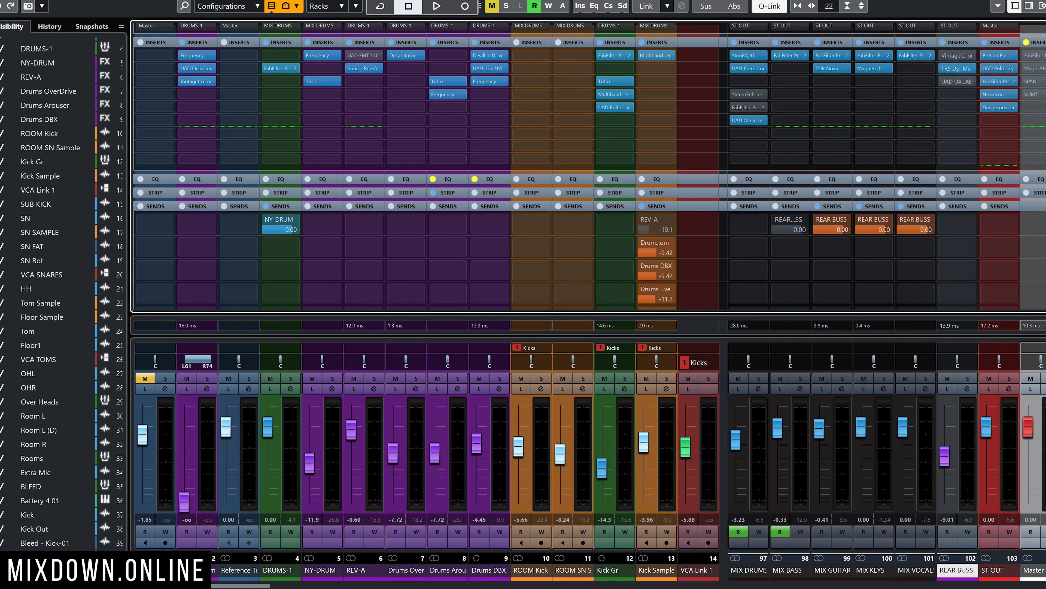
{"action": "left_click", "coordinate": [957, 68]}
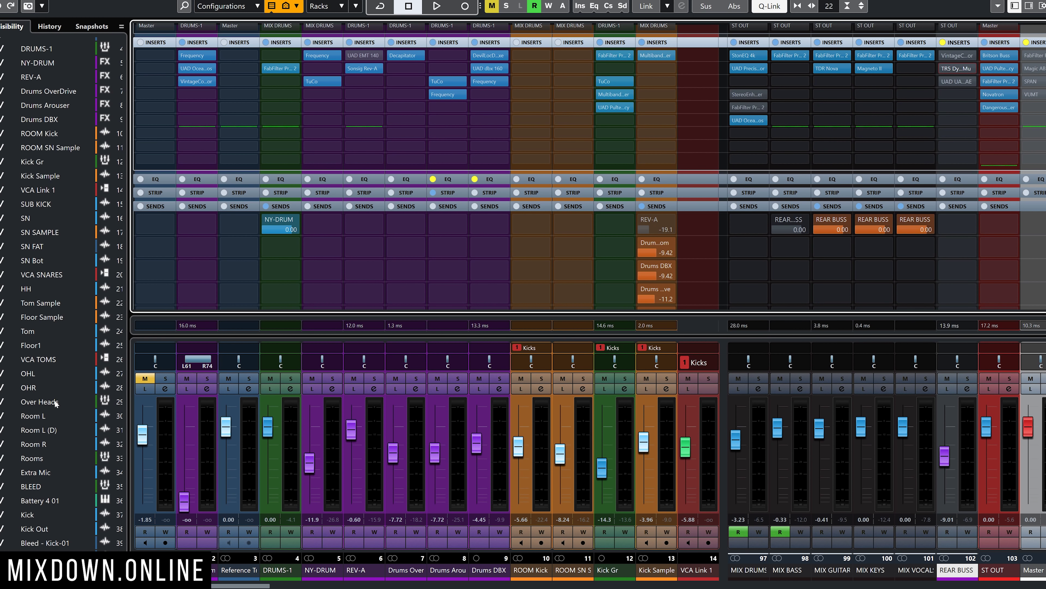
{"action": "scroll", "coordinate": [31, 459], "scroll_direction": "down", "scroll_amount": 20}
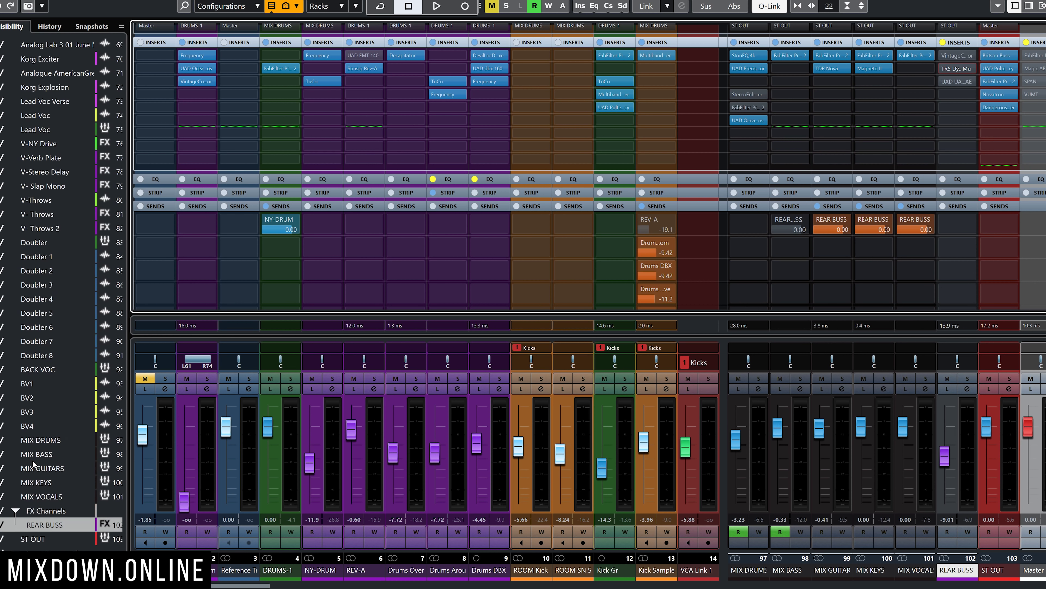
{"action": "left_click", "coordinate": [2, 524]}
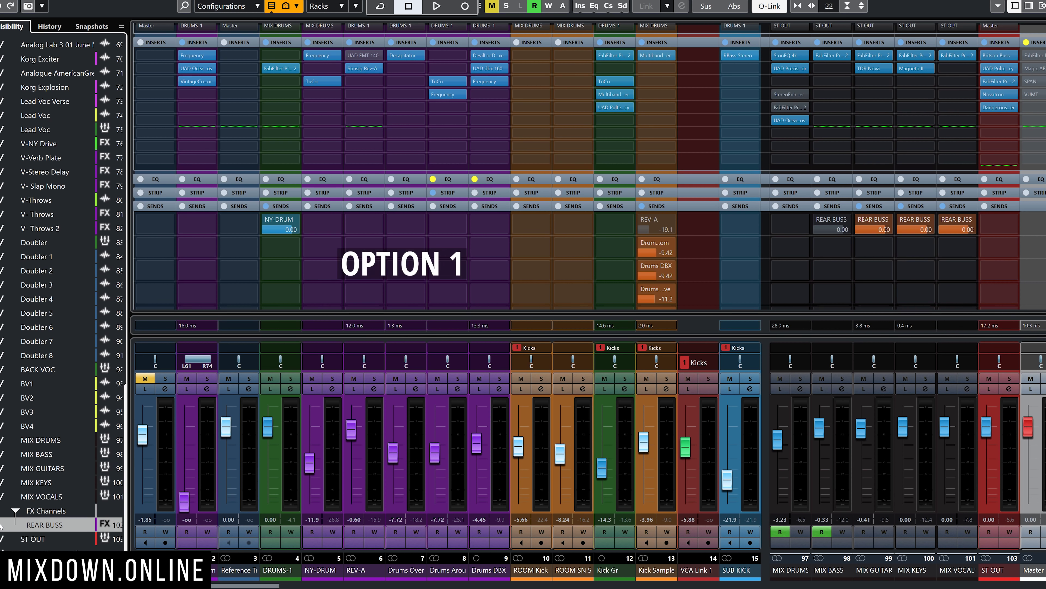
Switch off the MIX GUITAR and MIX VOCALS sends to REAR BUSS and select MIX BASS through MIX VOCALS.
{"action": "left_click", "coordinate": [861, 221]}
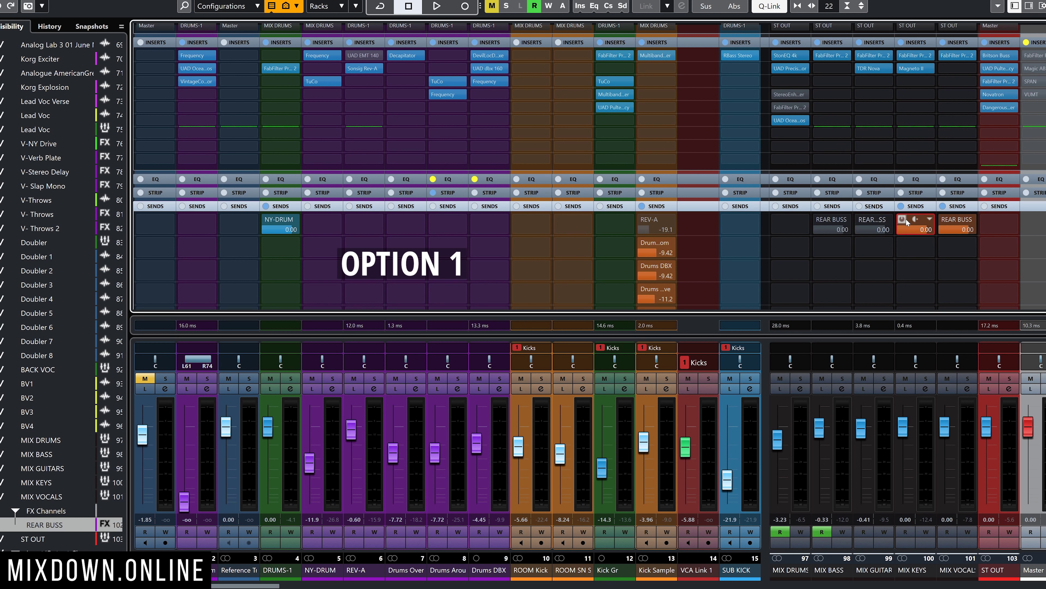
{"action": "left_click", "coordinate": [943, 219]}
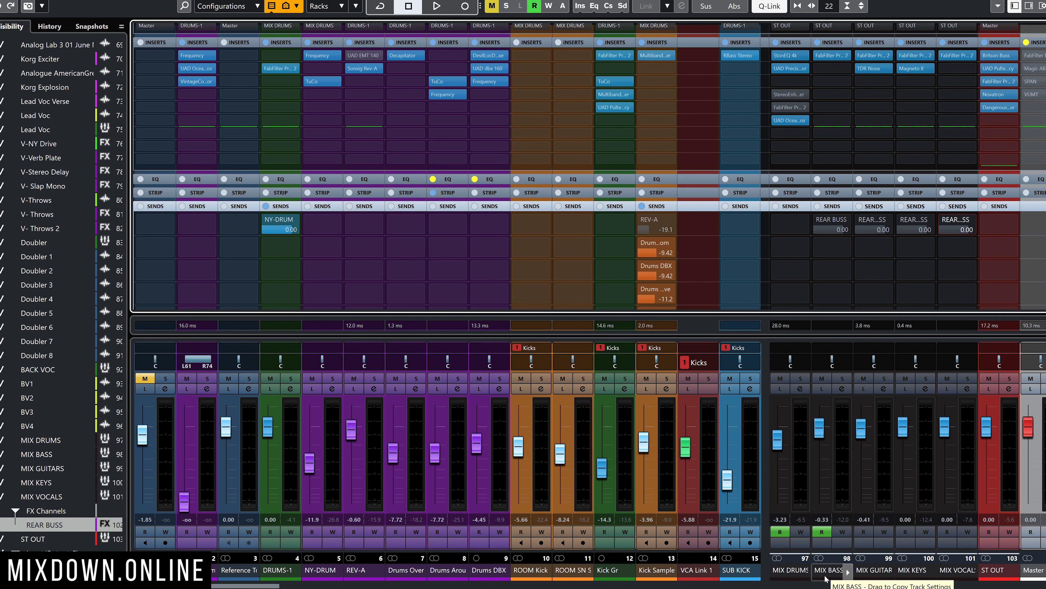
{"action": "left_click", "coordinate": [841, 571]}
{"action": "left_click", "coordinate": [955, 571], "text": "shift"}
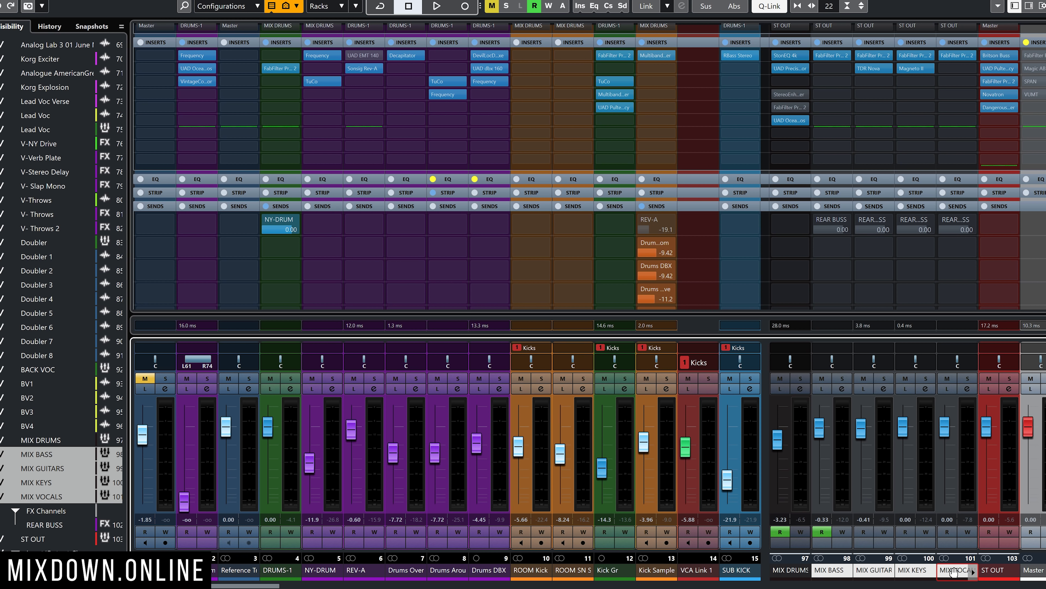
Add two mono VintageCompressor FX channels named Rear-B-L, fed by the four selected mix channels.
{"action": "right_click", "coordinate": [954, 572]}
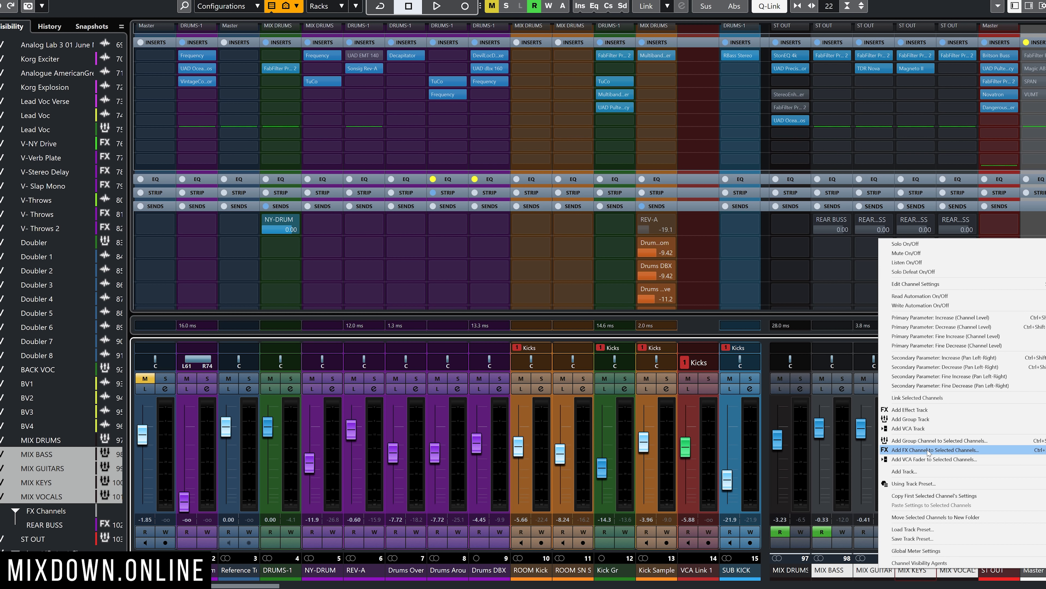
{"action": "left_click", "coordinate": [928, 450]}
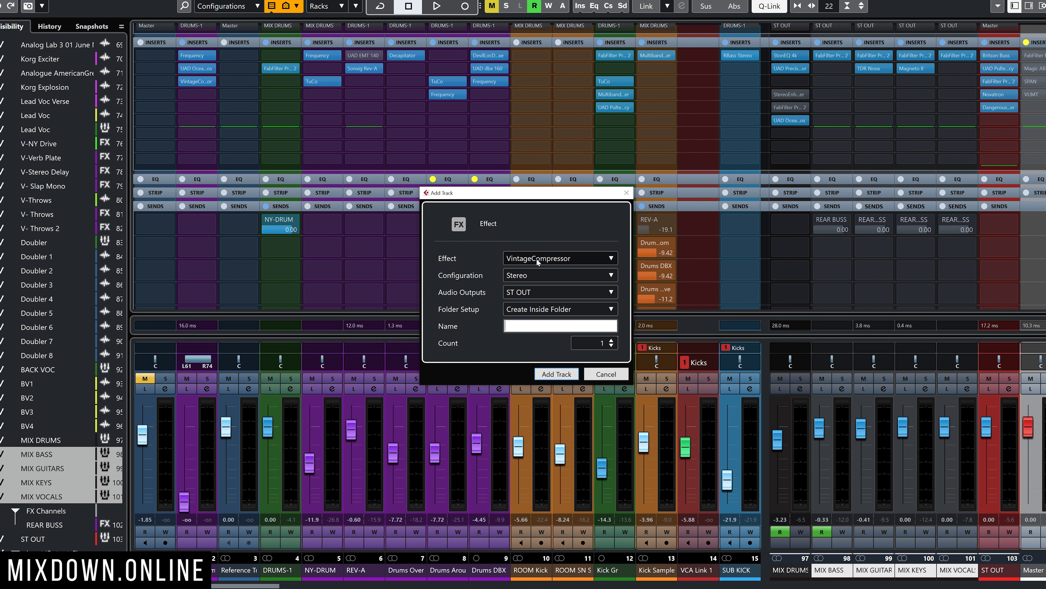
{"action": "left_click", "coordinate": [515, 278]}
{"action": "left_click", "coordinate": [532, 289]}
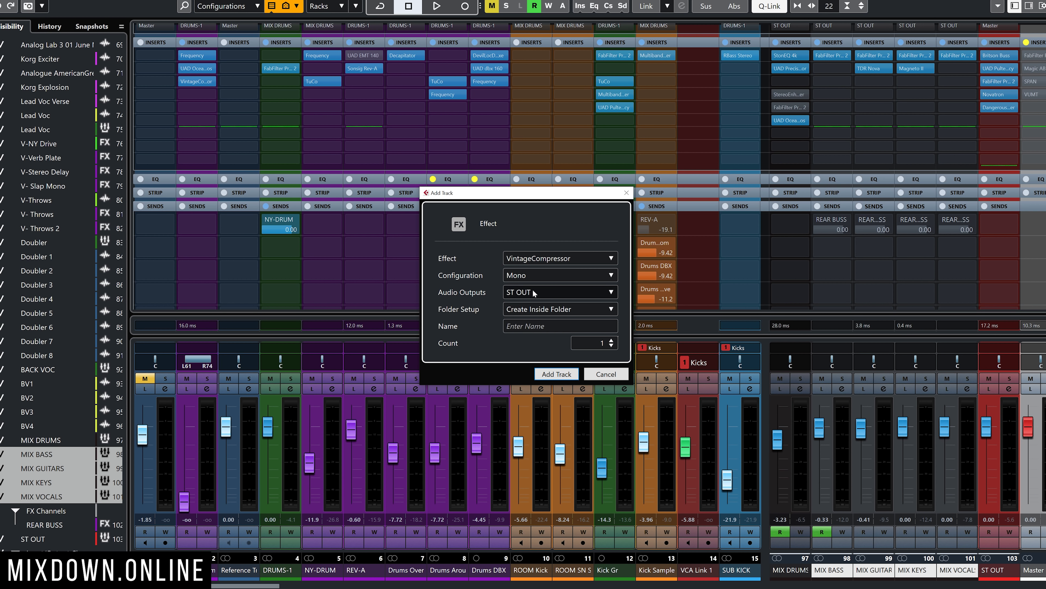
{"action": "left_click", "coordinate": [612, 340]}
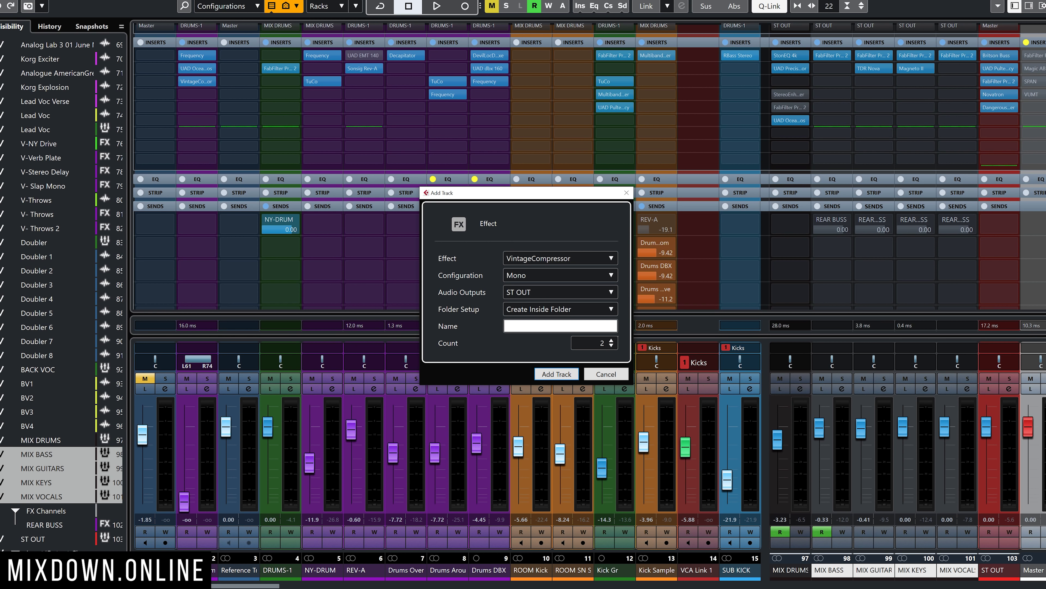
{"action": "type", "text": "Rear B"}
{"action": "key", "text": "BackSpace"}
{"action": "key", "text": "BackSpace"}
{"action": "type", "text": "-B-L"}
{"action": "left_click", "coordinate": [562, 373]}
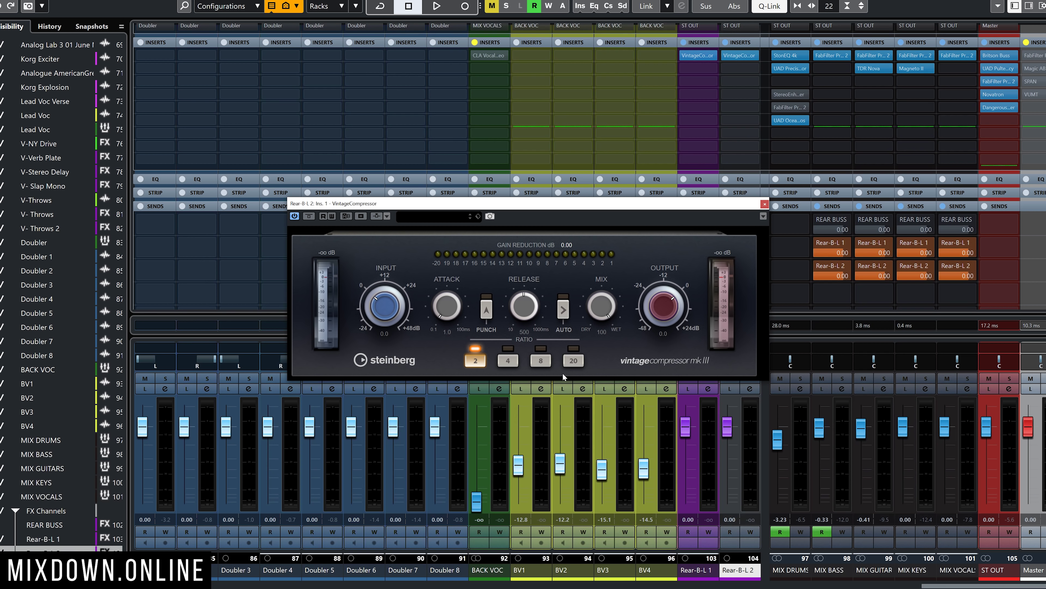
Rename Rear-B-L 2 to Rear-B-R and close the VintageCompressor editor.
{"action": "left_click", "coordinate": [764, 204]}
{"action": "double_click", "coordinate": [740, 570]}
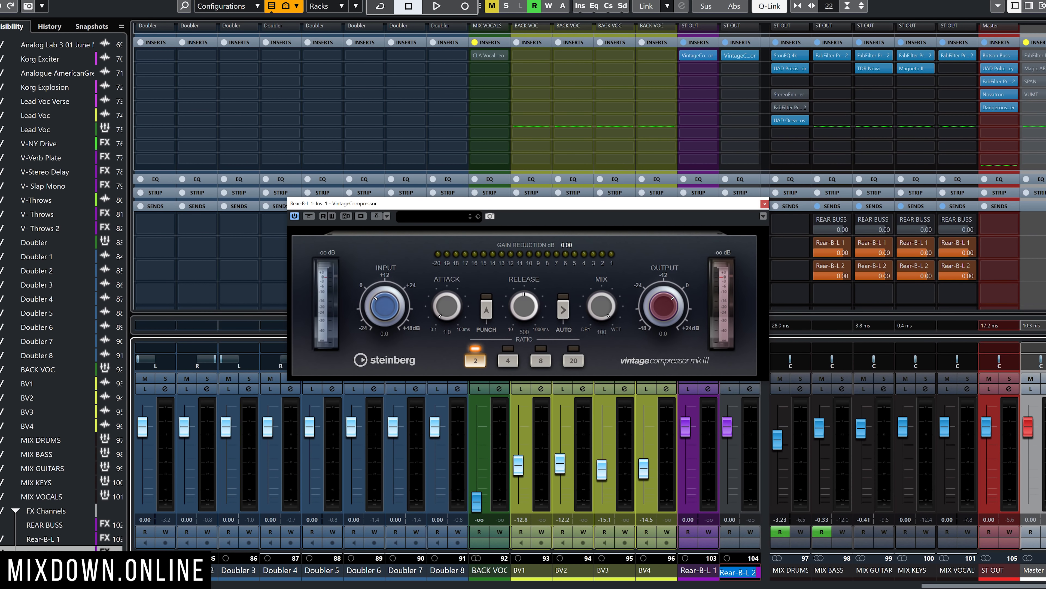
{"action": "key", "text": "Return"}
{"action": "key", "text": "BackSpace"}
{"action": "key", "text": "BackSpace"}
{"action": "key", "text": "BackSpace"}
{"action": "type", "text": "R"}
{"action": "key", "text": "Return"}
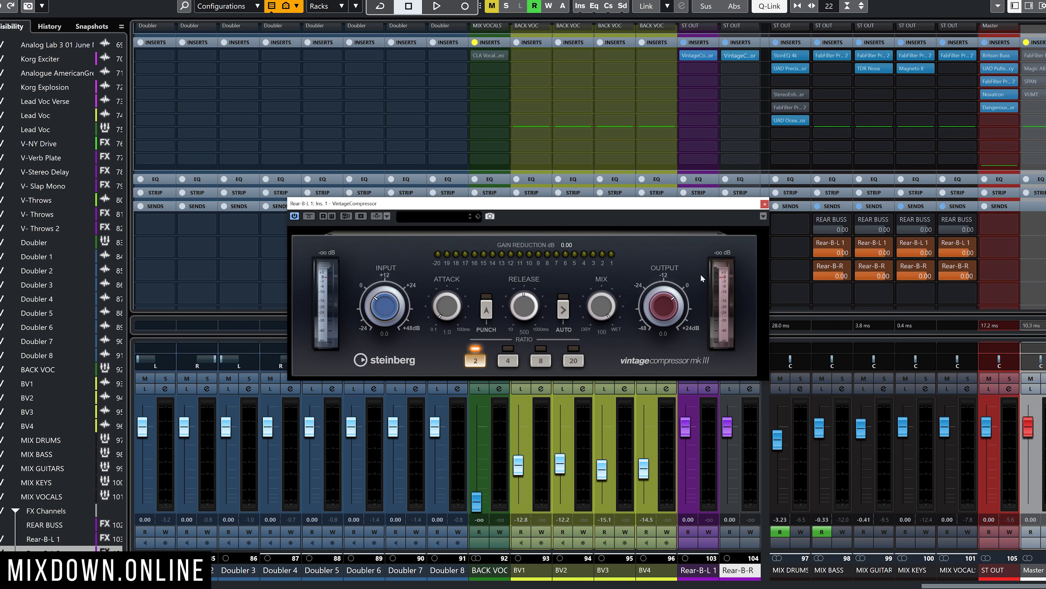
{"action": "left_click", "coordinate": [699, 571]}
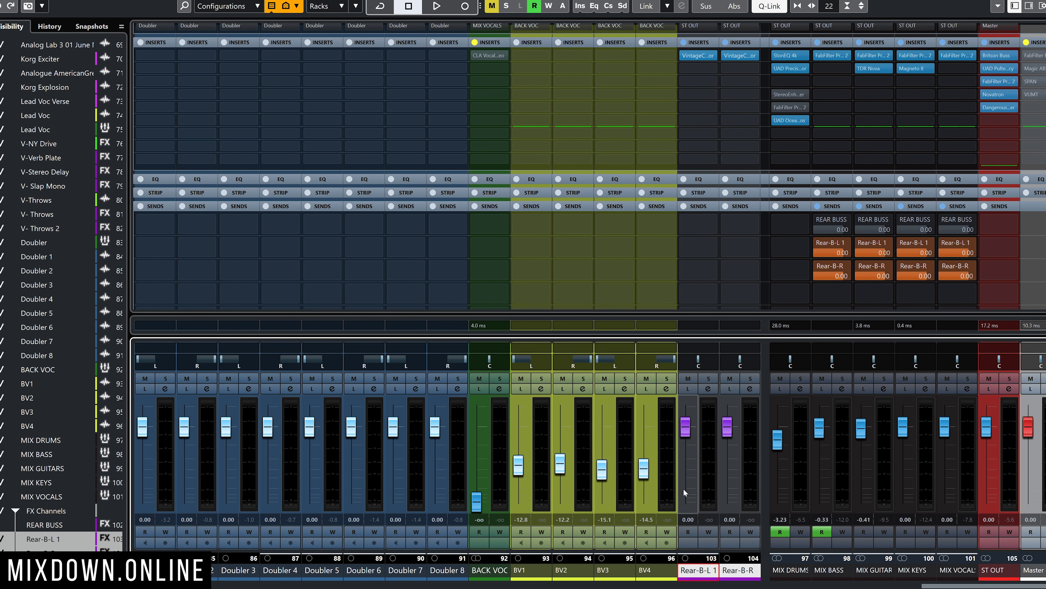
Show Rear-B-L 1 and Rear-B-R in the mixer beside the mix busses.
{"action": "scroll", "coordinate": [117, 497], "scroll_direction": "down", "scroll_amount": 1}
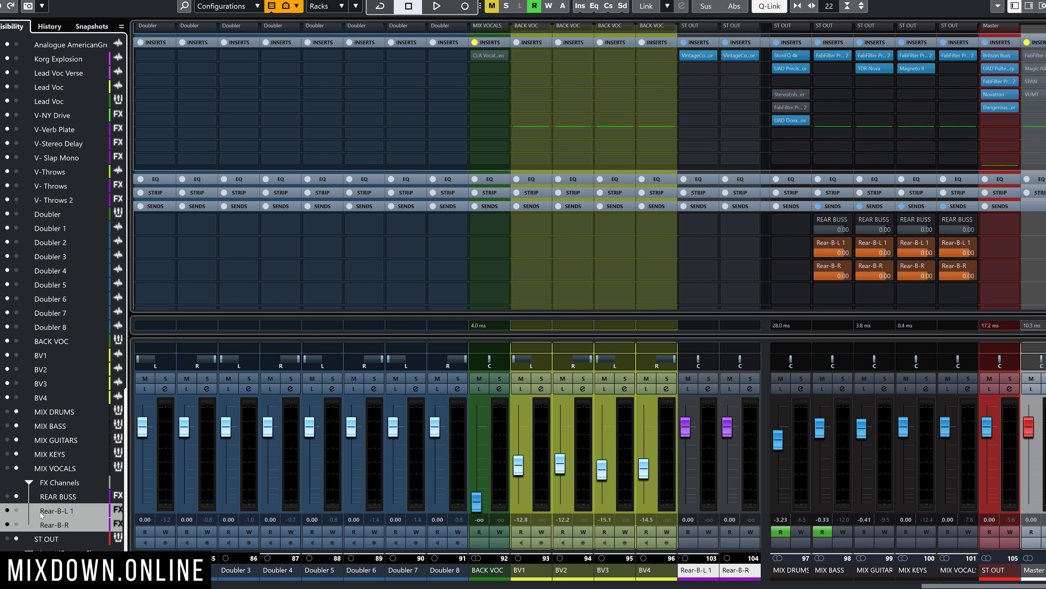
{"action": "left_click", "coordinate": [16, 510]}
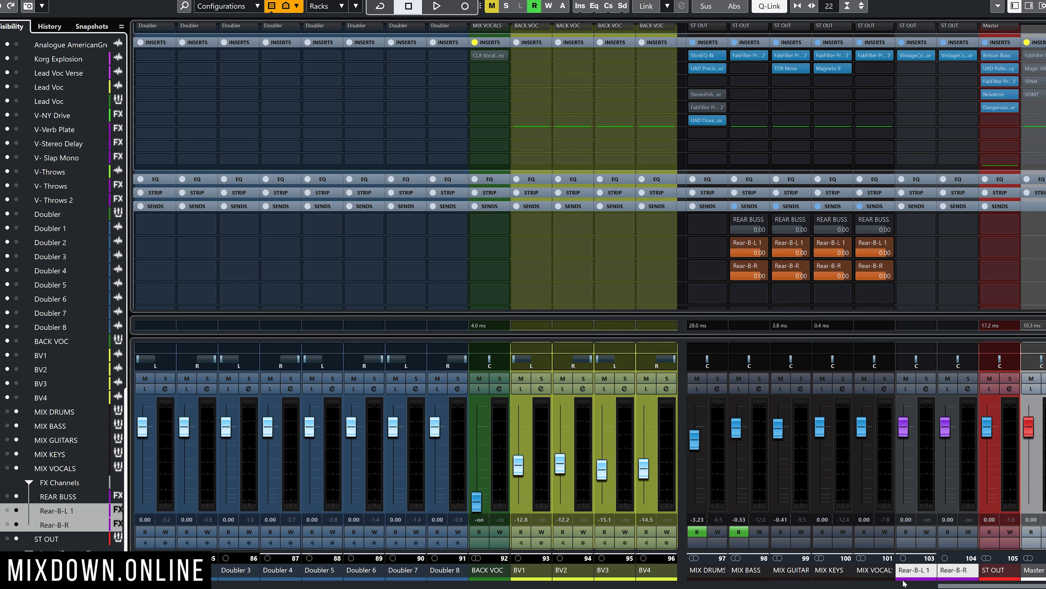
{"action": "left_click", "coordinate": [914, 570]}
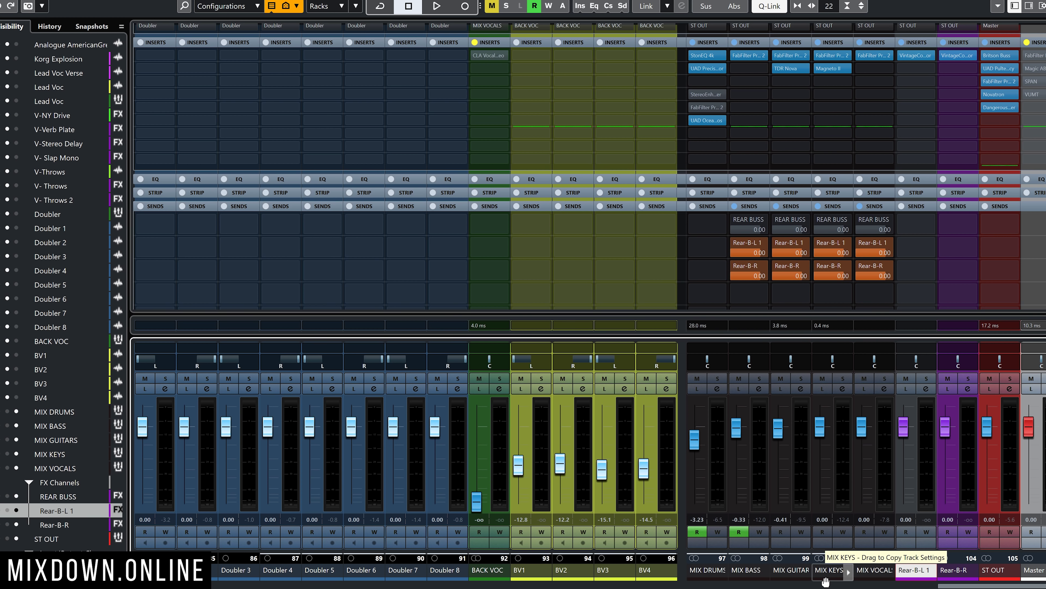
Select MIX BASS through MIX VOCALS and open the MIX BASS channel settings.
{"action": "left_click", "coordinate": [746, 570]}
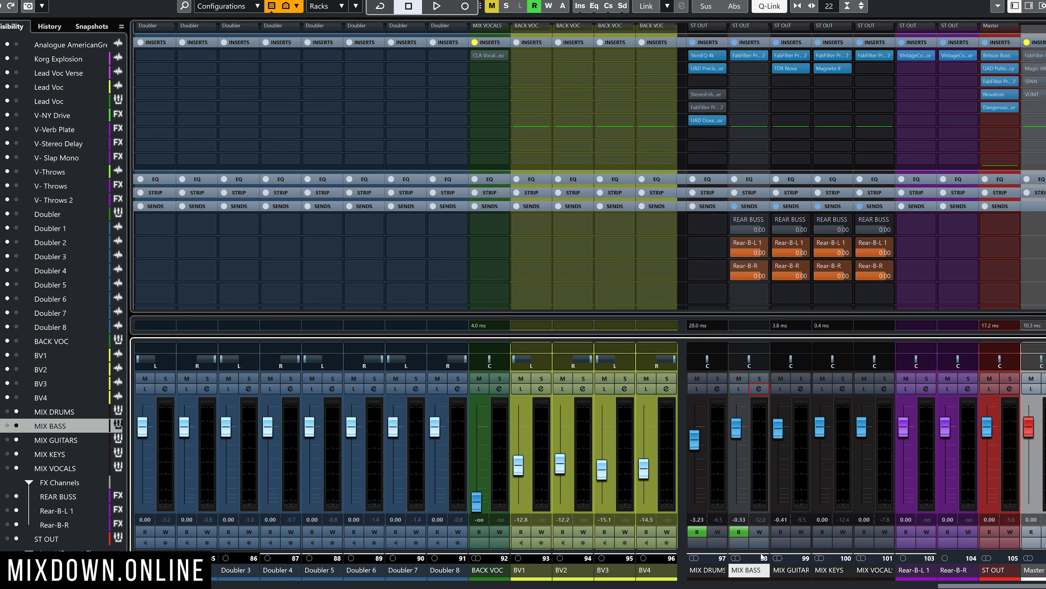
{"action": "left_click", "coordinate": [874, 569], "text": "shift"}
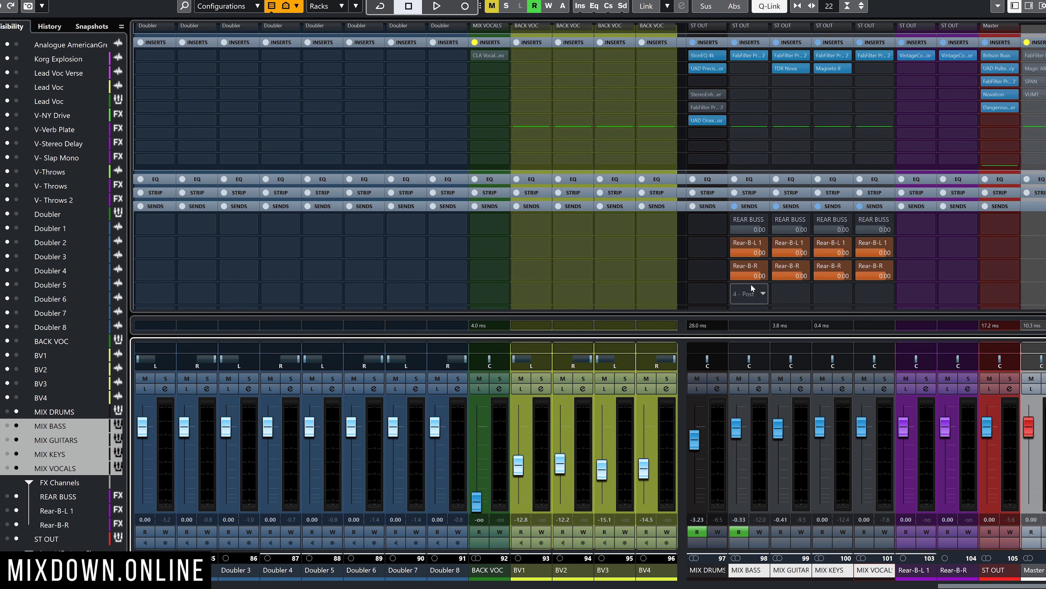
{"action": "left_click", "coordinate": [759, 388]}
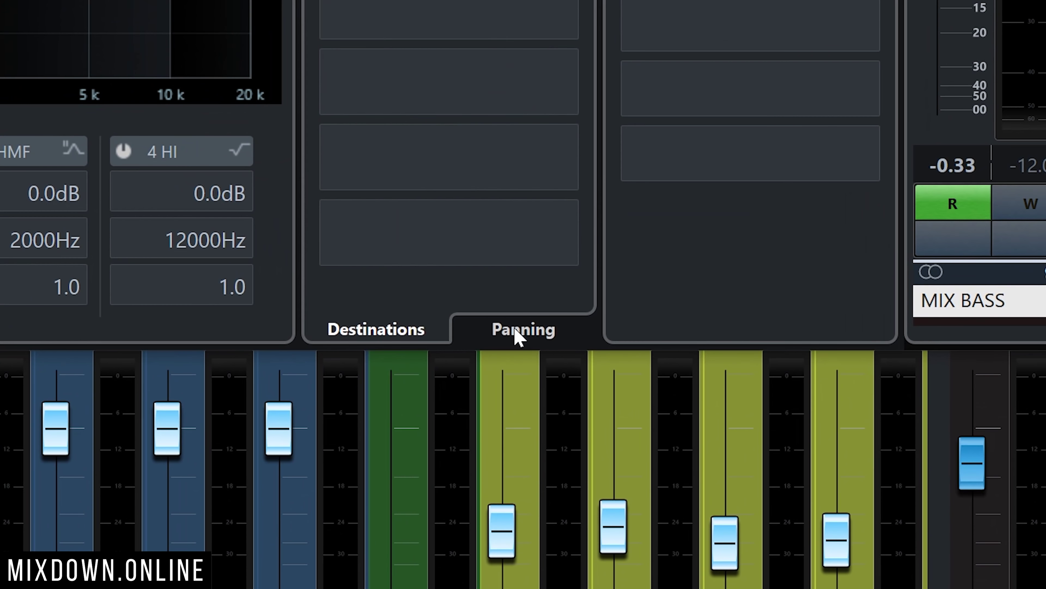
Pan the MIX BASS send to Rear-B-L 1 hard left and to Rear-B-R hard right.
{"action": "left_click", "coordinate": [524, 390]}
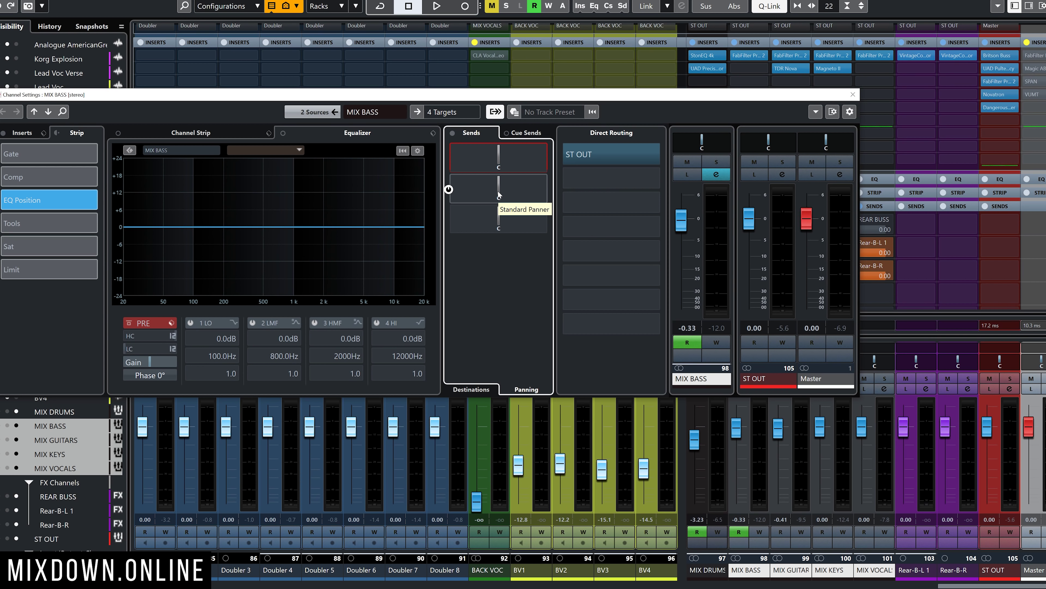
{"action": "left_click_drag", "start_coordinate": [498, 190], "coordinate": [452, 192]}
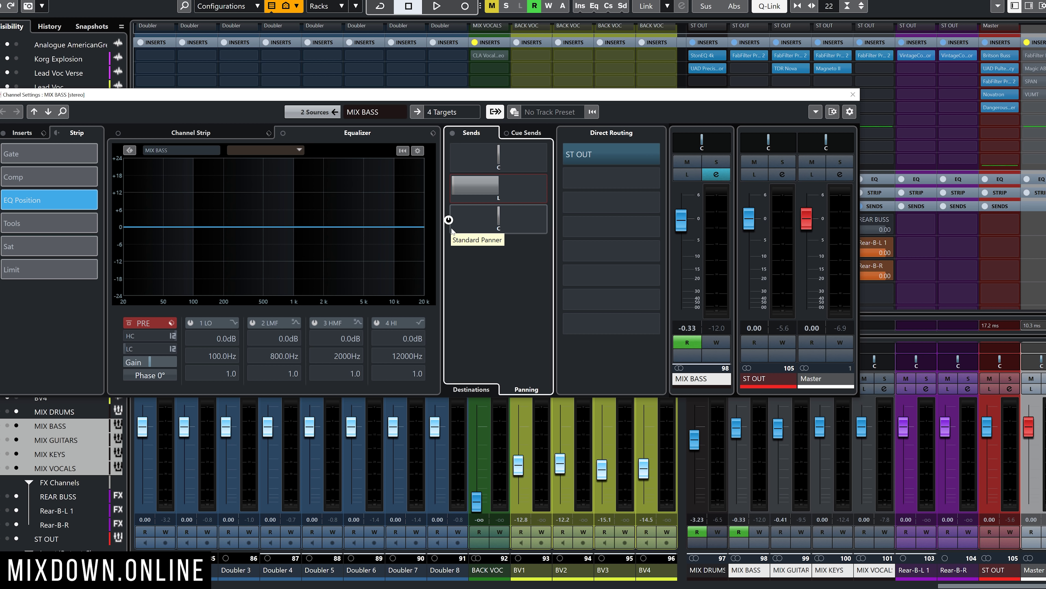
{"action": "left_click", "coordinate": [500, 225]}
{"action": "left_click_drag", "start_coordinate": [499, 224], "coordinate": [612, 219]}
{"action": "left_click", "coordinate": [477, 391]}
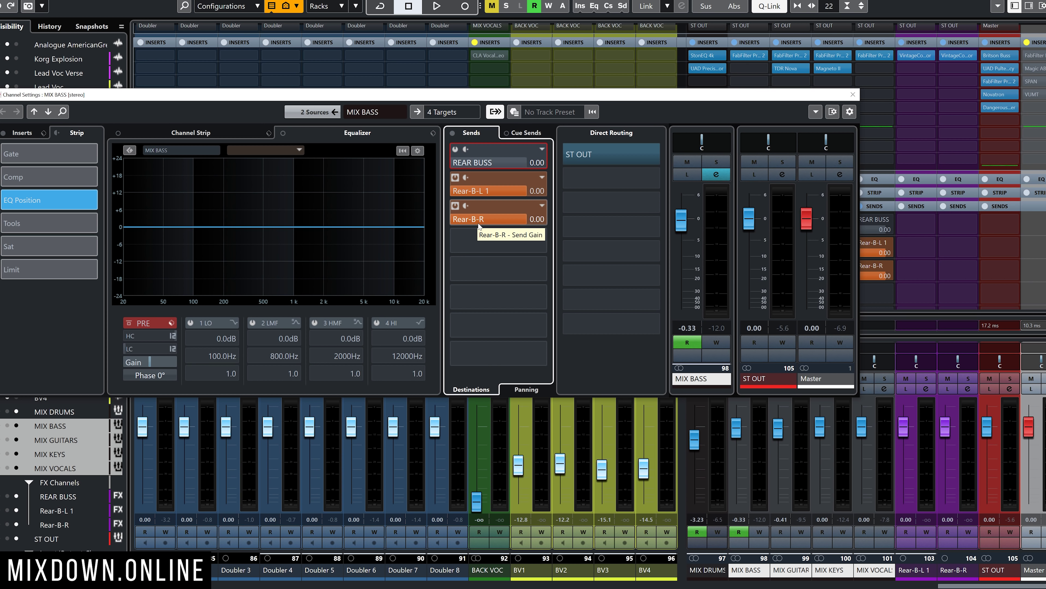
{"action": "left_click", "coordinate": [852, 94]}
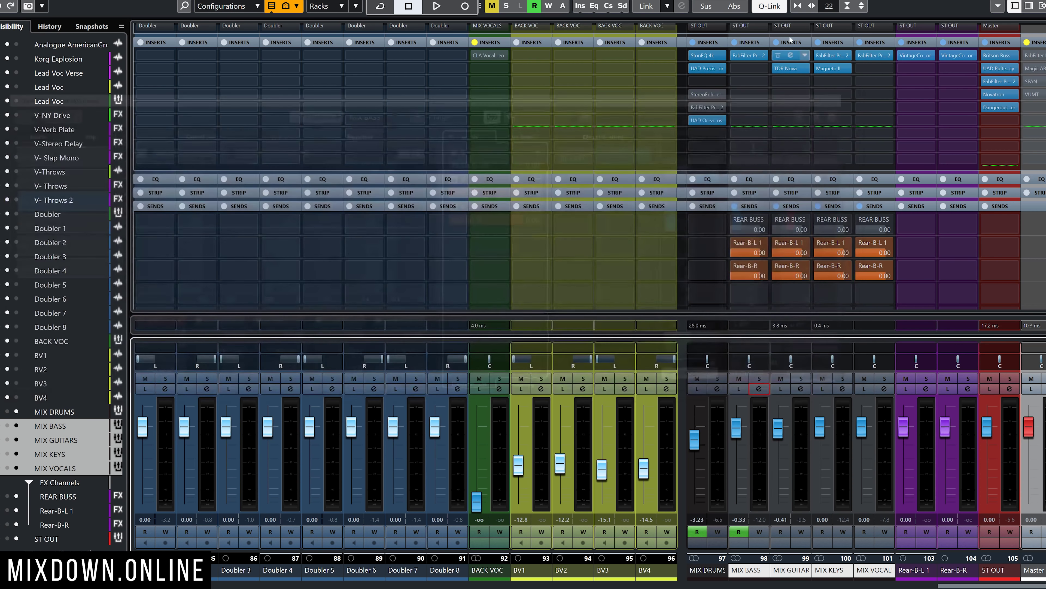
Check that the MIX GUITARS send panning matches, then close its settings.
{"action": "left_click", "coordinate": [801, 389]}
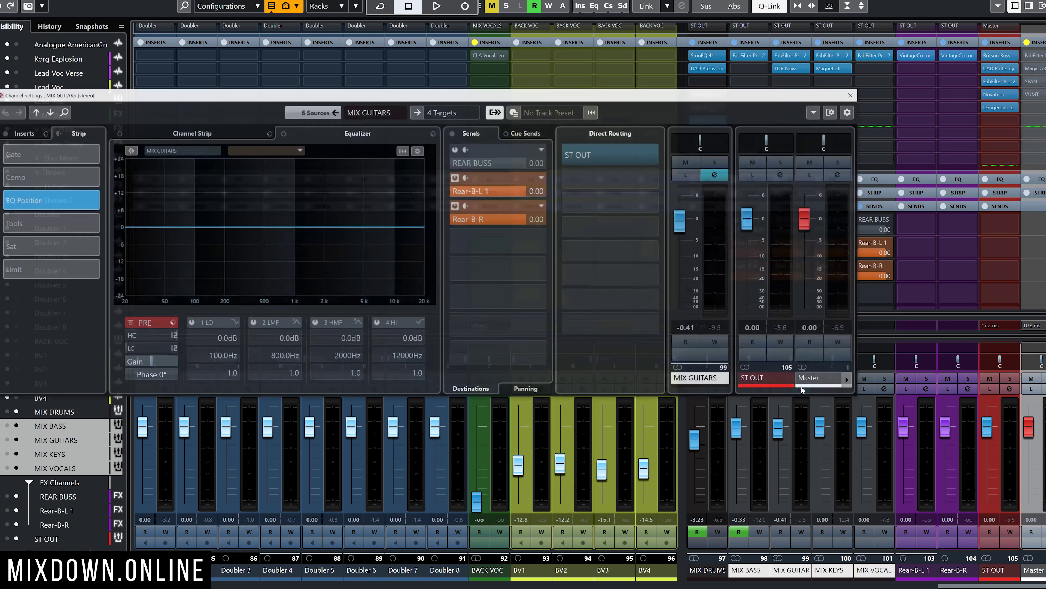
{"action": "left_click", "coordinate": [531, 391]}
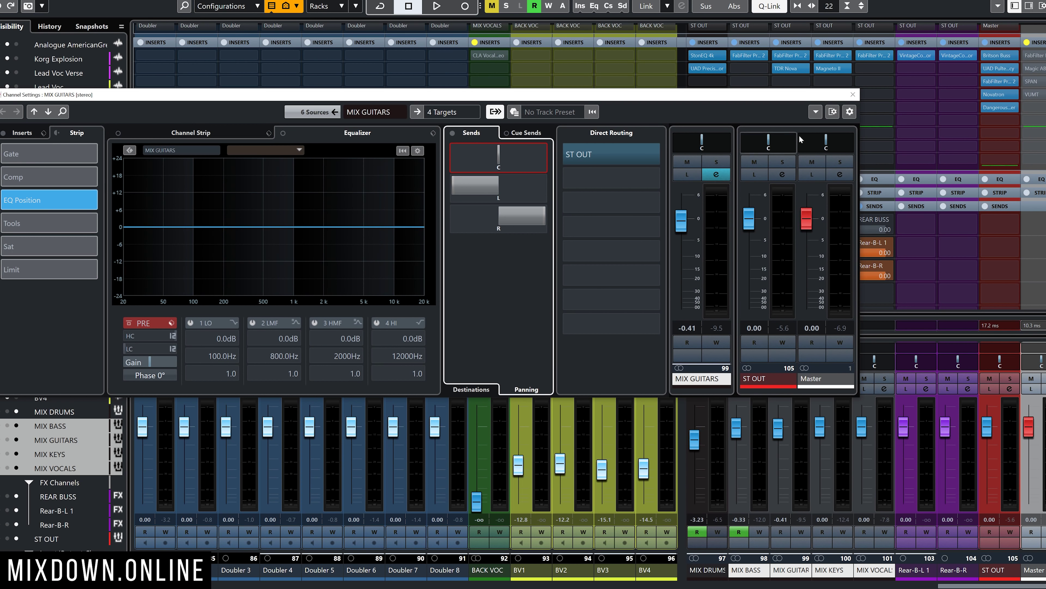
{"action": "left_click", "coordinate": [853, 94]}
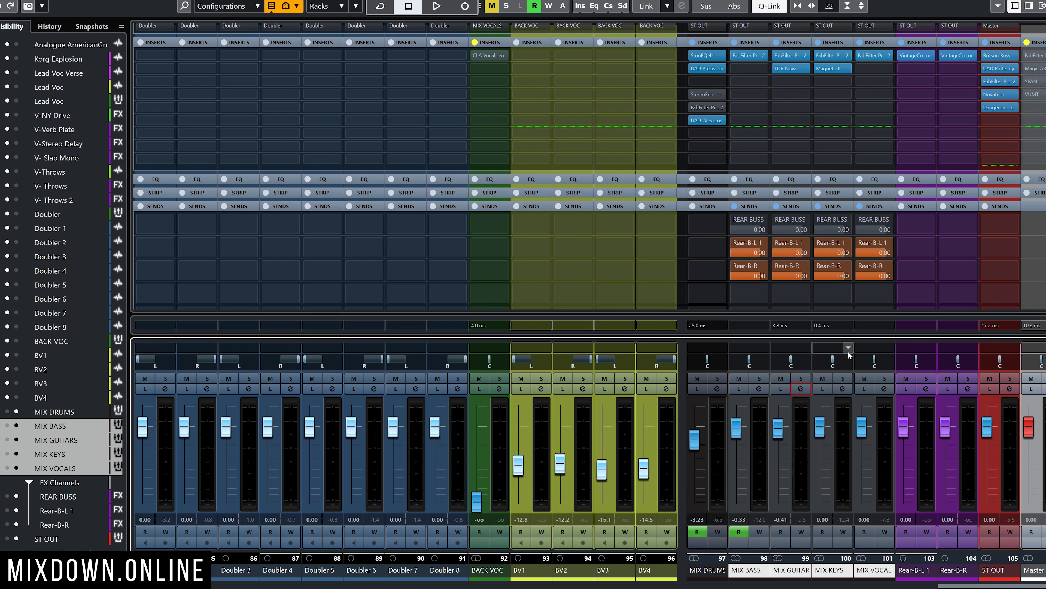
Pan the Rear-B-L 1 channel fully left and Rear-B-R fully right.
{"action": "left_click", "coordinate": [917, 362]}
{"action": "left_click_drag", "start_coordinate": [917, 362], "coordinate": [833, 369]}
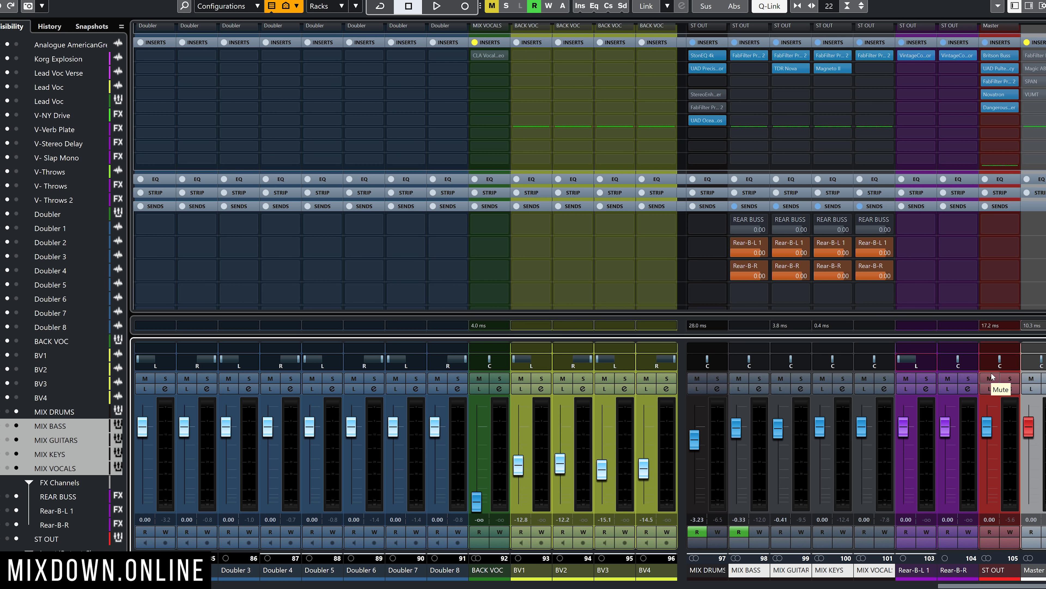
{"action": "left_click", "coordinate": [958, 362]}
{"action": "left_click_drag", "start_coordinate": [958, 362], "coordinate": [1034, 408]}
Select Rear-B-L 1 and Rear-B-R together and bring up their channel options.
{"action": "left_click", "coordinate": [913, 570]}
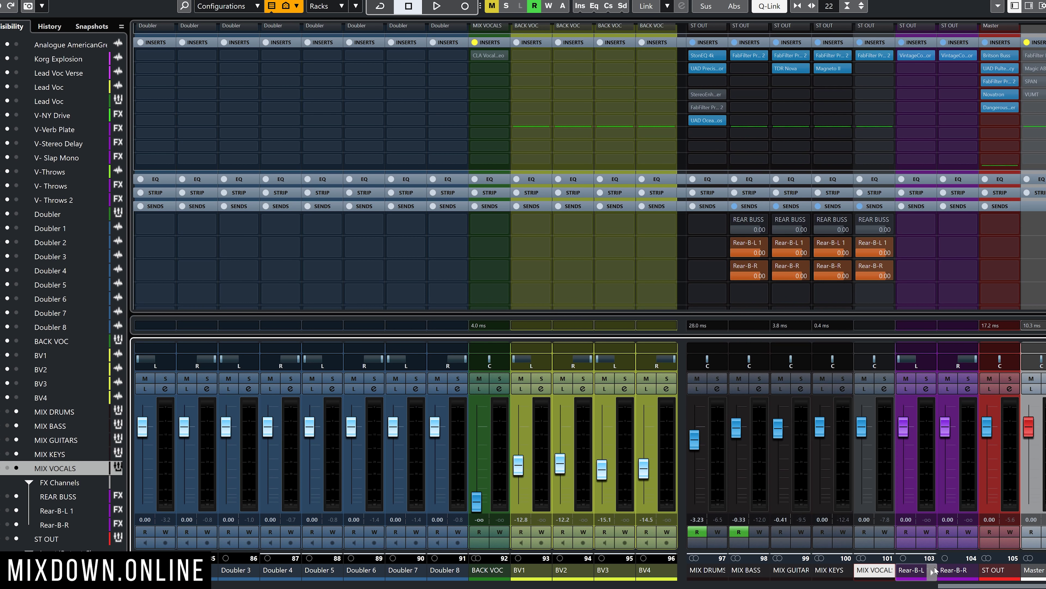
{"action": "left_click", "coordinate": [952, 570], "text": "ctrl"}
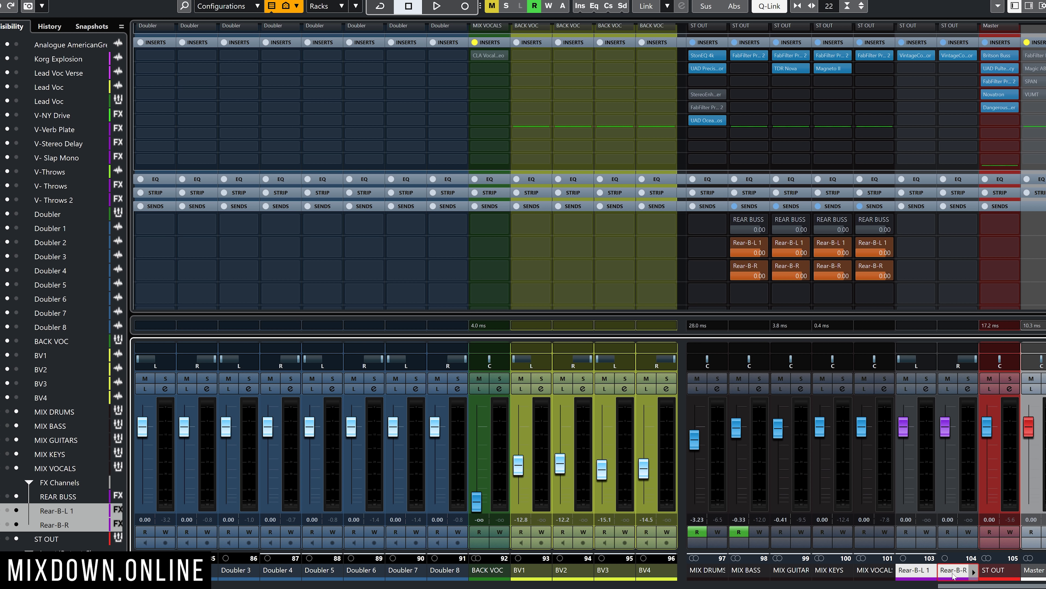
{"action": "right_click", "coordinate": [953, 577]}
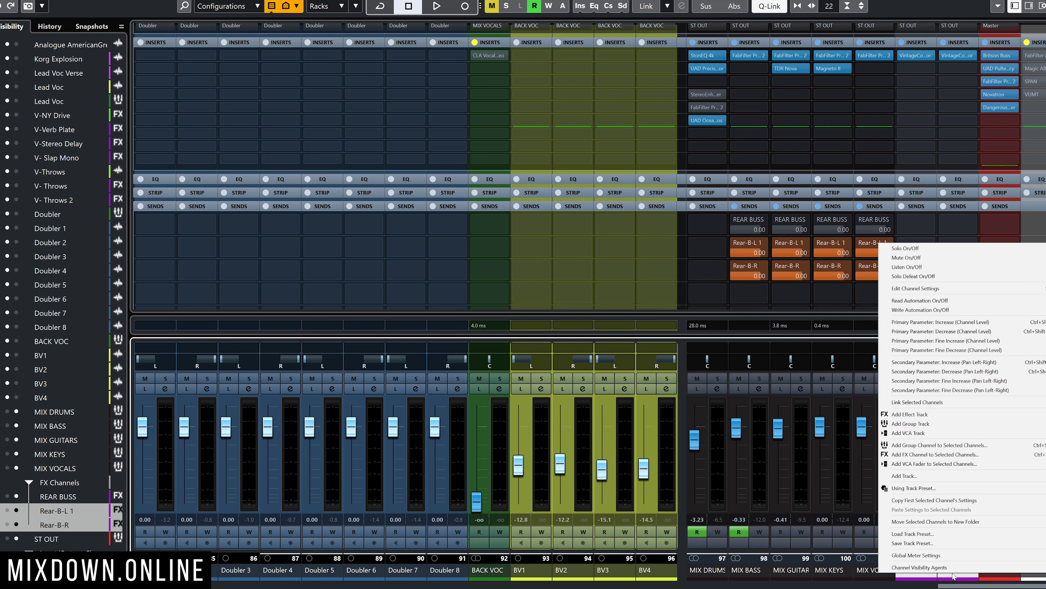
Add VCA Link 4 for both rear channels, keep it beside ST OUT, and reset it to 0 dB.
{"action": "left_click", "coordinate": [982, 466]}
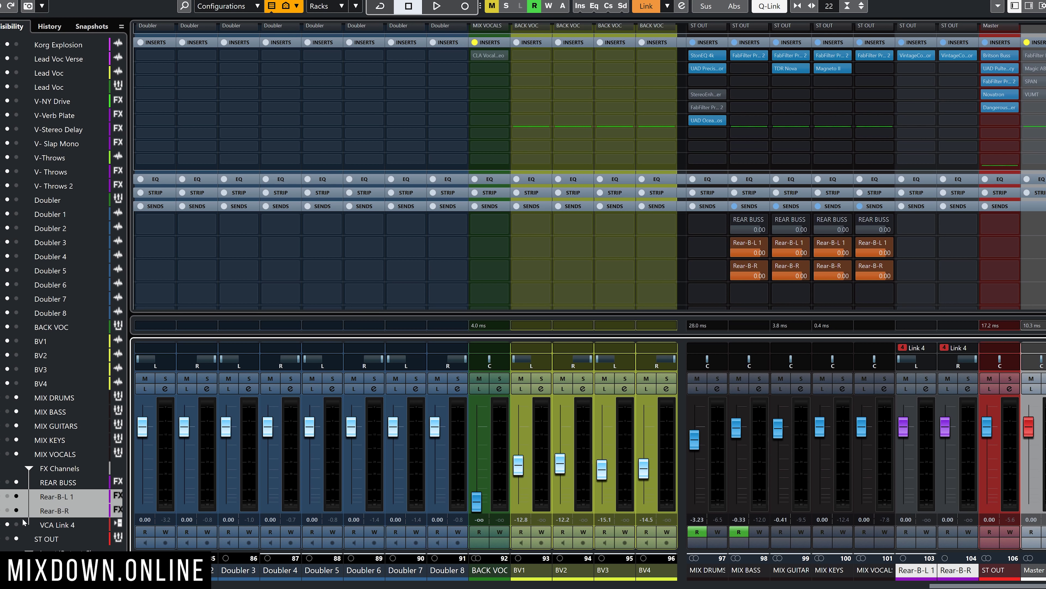
{"action": "left_click", "coordinate": [25, 524]}
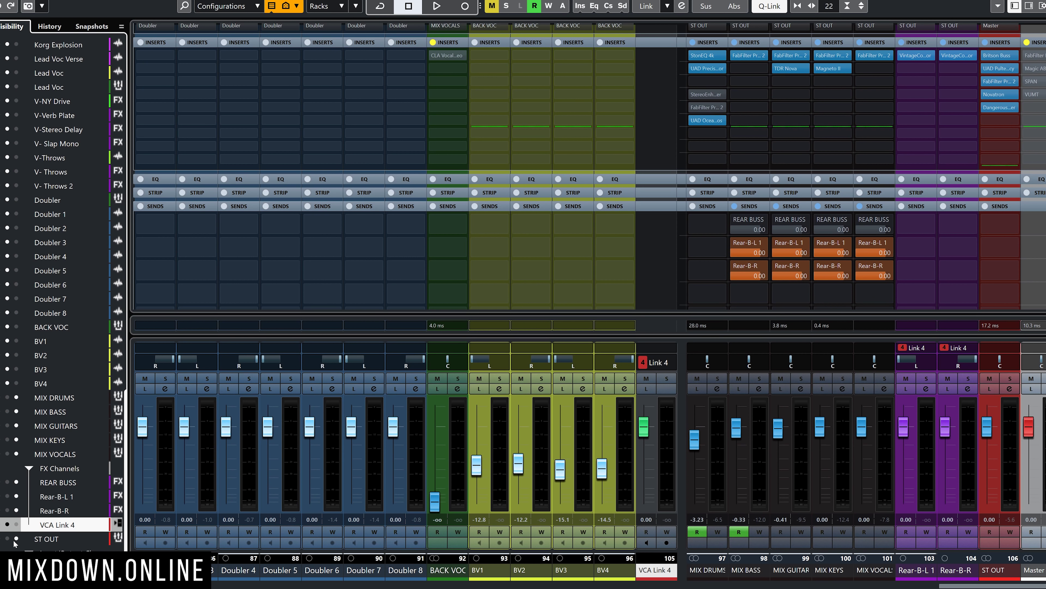
{"action": "left_click", "coordinate": [16, 525]}
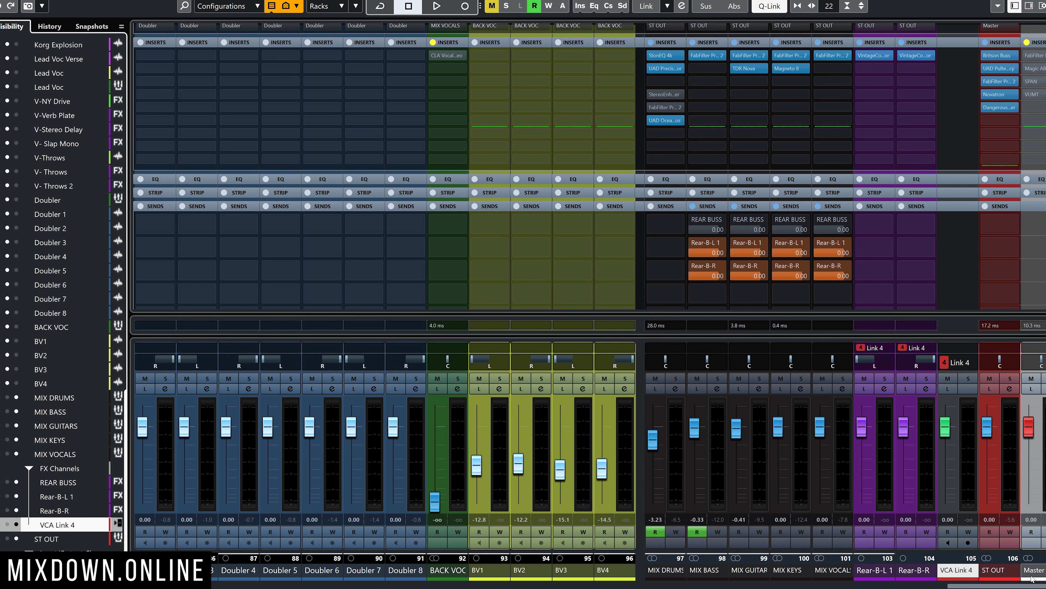
{"action": "left_click_drag", "start_coordinate": [946, 429], "coordinate": [961, 547]}
{"action": "left_click", "coordinate": [948, 433], "text": "ctrl"}
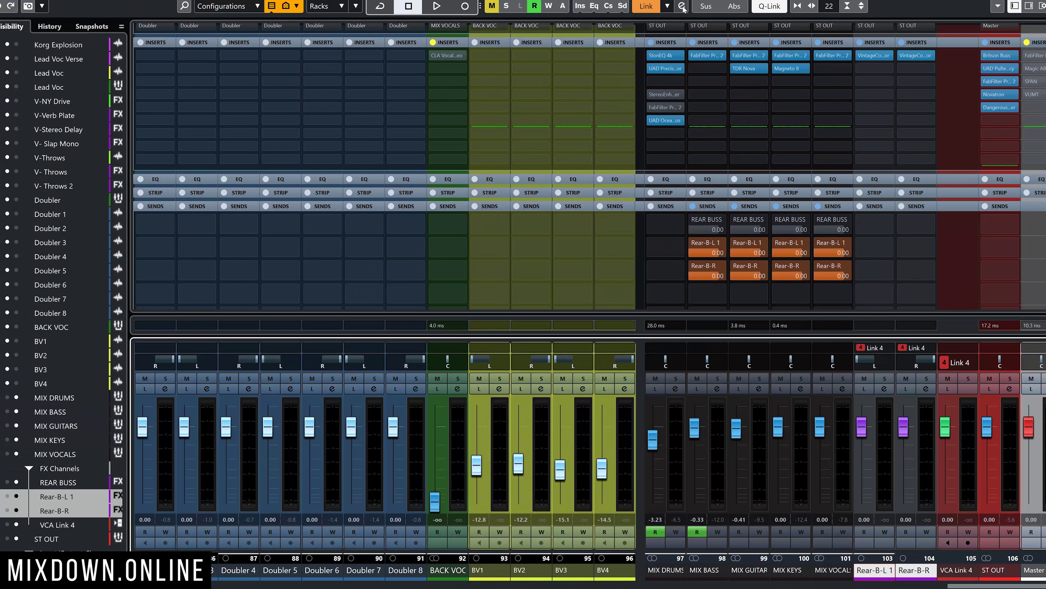
Confirm the Link 4 group settings with Use VCA Fader and Inserts enabled.
{"action": "left_click", "coordinate": [508, 24]}
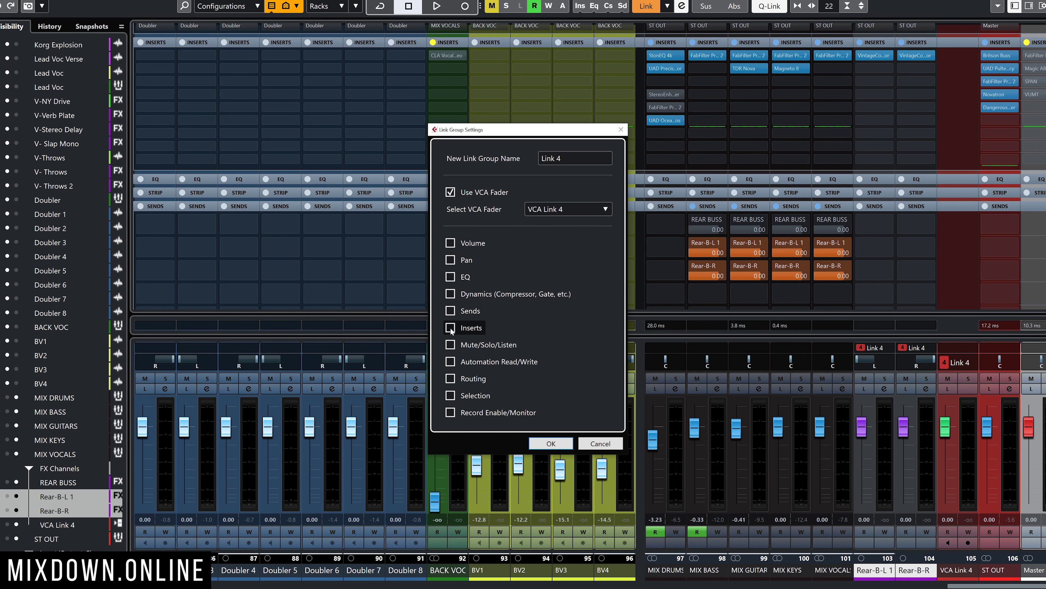
{"action": "left_click", "coordinate": [550, 443]}
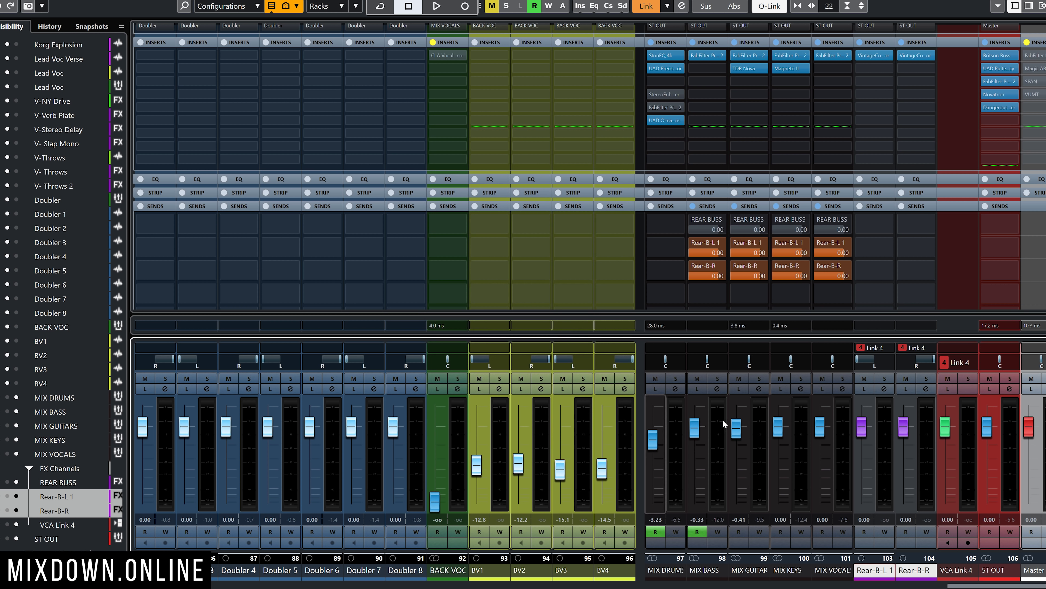
Open both rear VintageCompressors, nudge the linked input gain, and keep only Rear-B-L 1's window.
{"action": "left_click", "coordinate": [876, 55]}
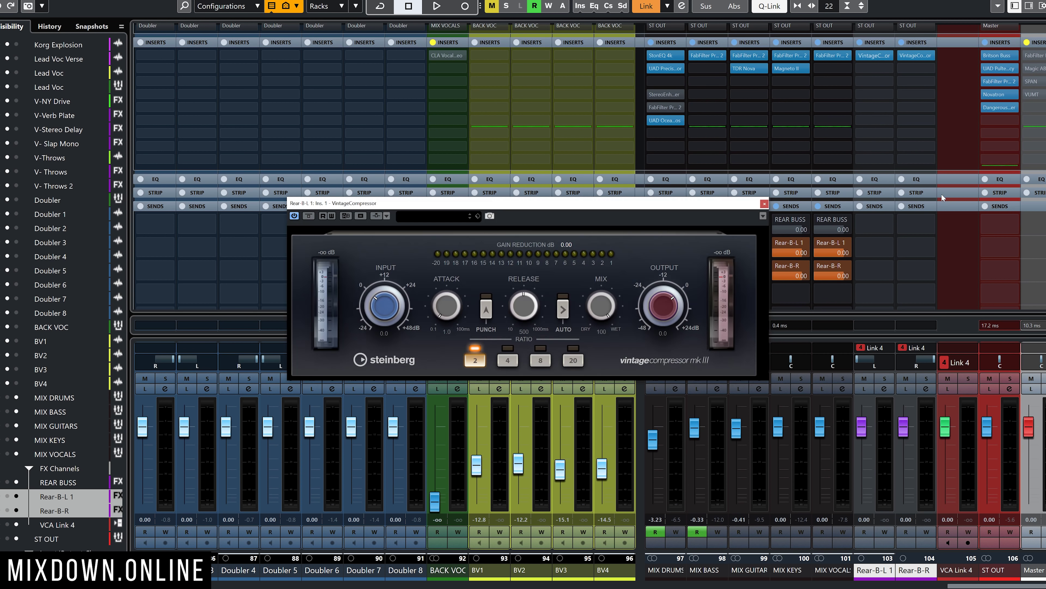
{"action": "left_click", "coordinate": [915, 56]}
{"action": "left_click_drag", "start_coordinate": [636, 211], "coordinate": [677, 348]}
{"action": "left_click_drag", "start_coordinate": [617, 205], "coordinate": [535, 59]}
{"action": "left_click_drag", "start_coordinate": [611, 344], "coordinate": [561, 259]}
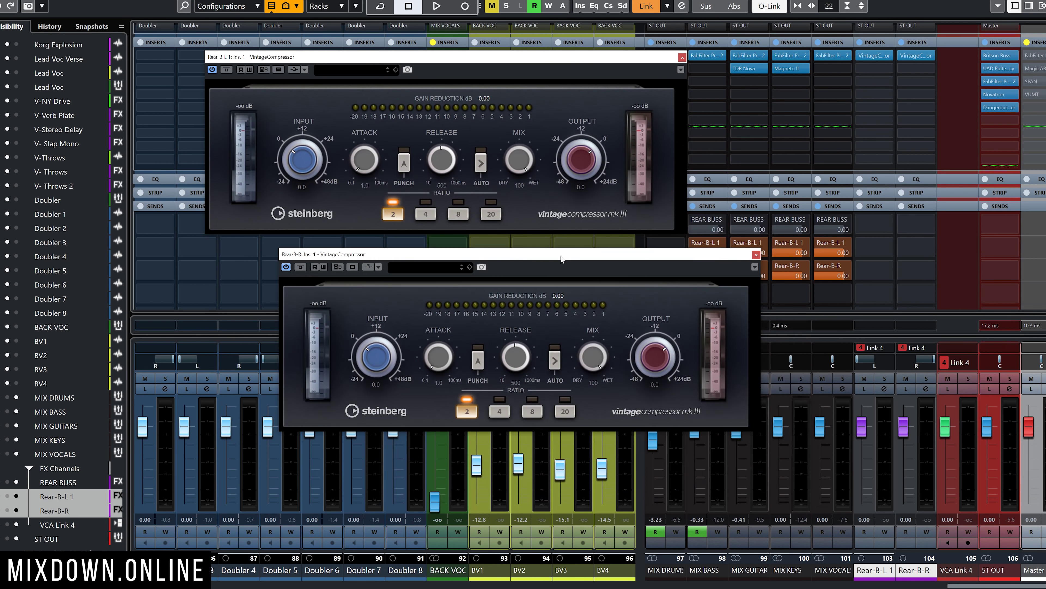
{"action": "left_click_drag", "start_coordinate": [364, 363], "coordinate": [384, 335]}
{"action": "left_click", "coordinate": [756, 255]}
{"action": "left_click_drag", "start_coordinate": [634, 54], "coordinate": [627, 145]}
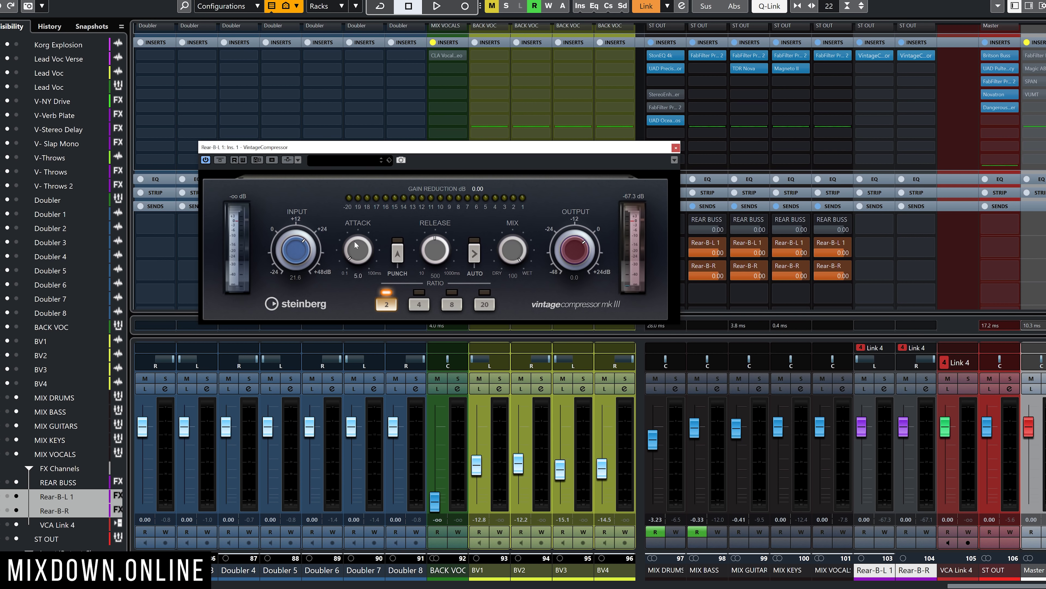
Set the compressor attack to 15.0, shorten release, input to 26.6 and output to -27.0.
{"action": "left_click", "coordinate": [350, 249]}
{"action": "left_click_drag", "start_coordinate": [437, 244], "coordinate": [424, 266]}
{"action": "left_click_drag", "start_coordinate": [568, 279], "coordinate": [569, 288]}
{"action": "left_click_drag", "start_coordinate": [295, 258], "coordinate": [294, 250]}
{"action": "left_click_drag", "start_coordinate": [593, 258], "coordinate": [686, 289]}
{"action": "left_click", "coordinate": [676, 147]}
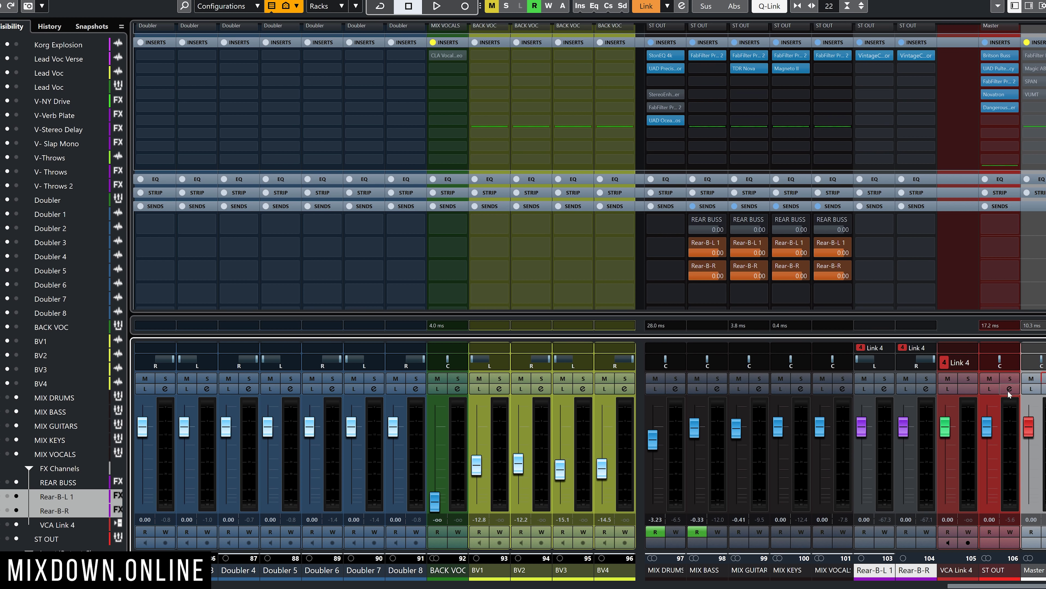
Play with VCA Link 4 soloed and lower the rear compressors' input to 24.6.
{"action": "key", "text": "space"}
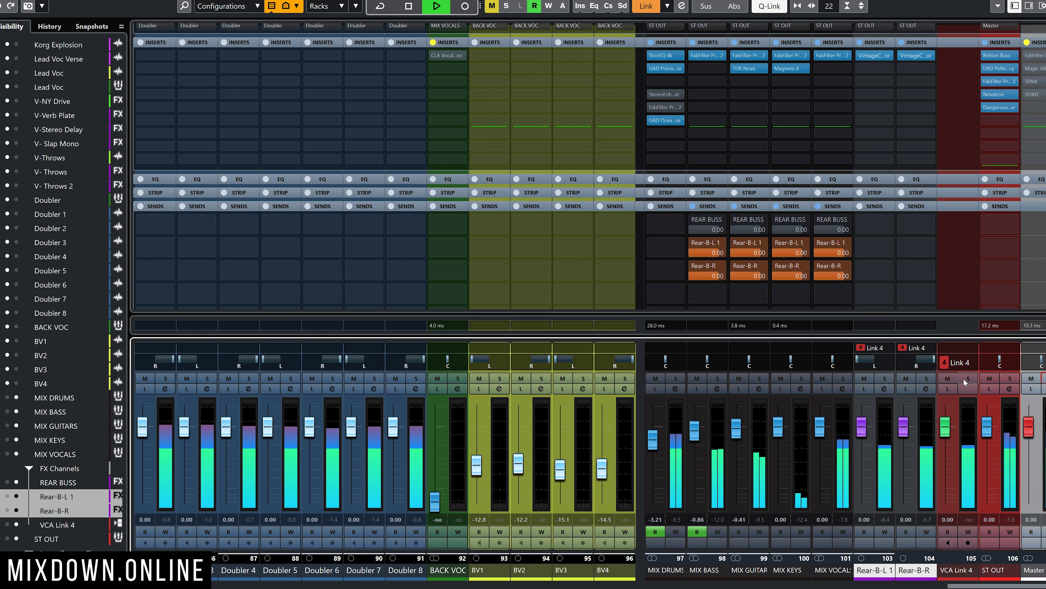
{"action": "left_click", "coordinate": [970, 379]}
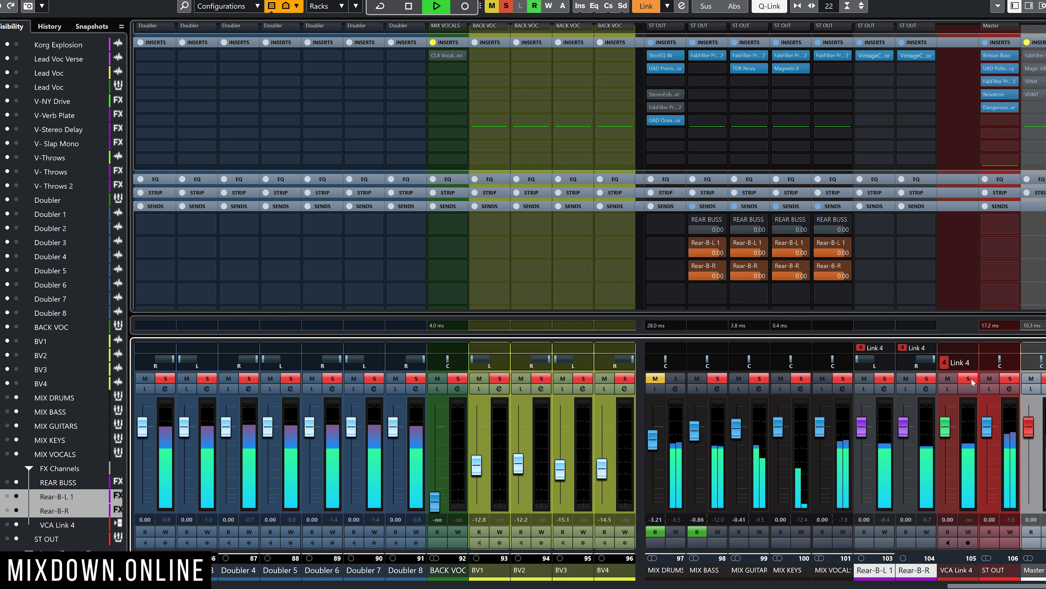
{"action": "left_click", "coordinate": [875, 56]}
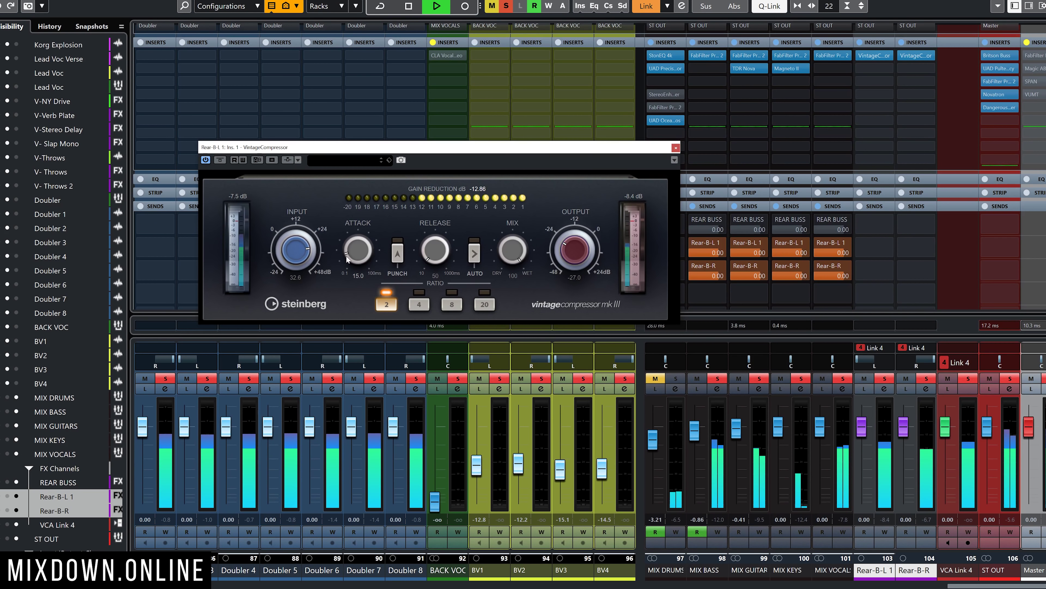
{"action": "scroll", "coordinate": [297, 252], "scroll_direction": "down", "scroll_amount": 3}
{"action": "scroll", "coordinate": [297, 253], "scroll_direction": "down", "scroll_amount": 5}
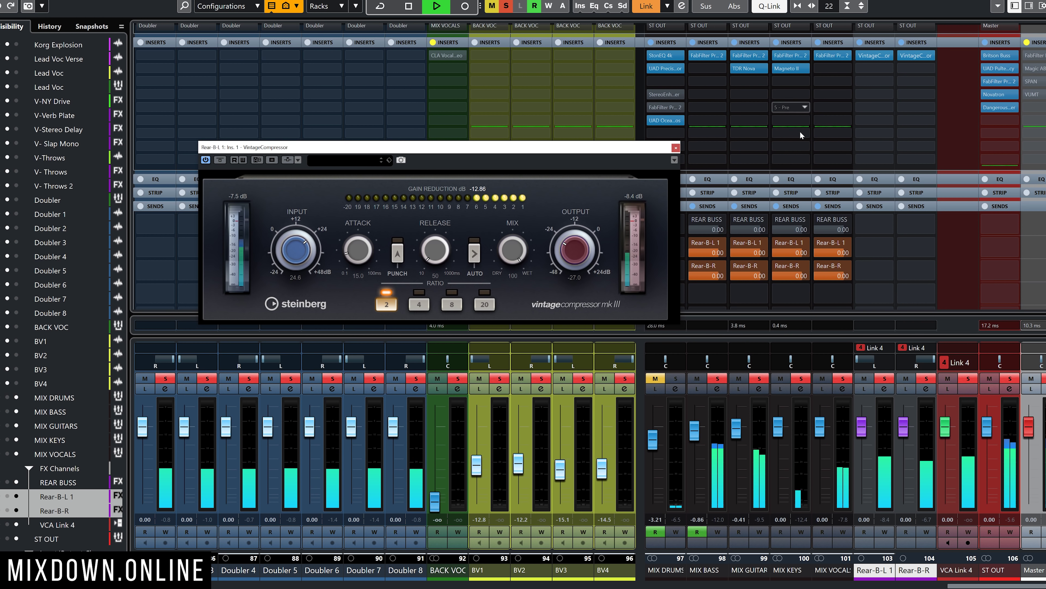
{"action": "left_click", "coordinate": [675, 147]}
{"action": "key", "text": "space"}
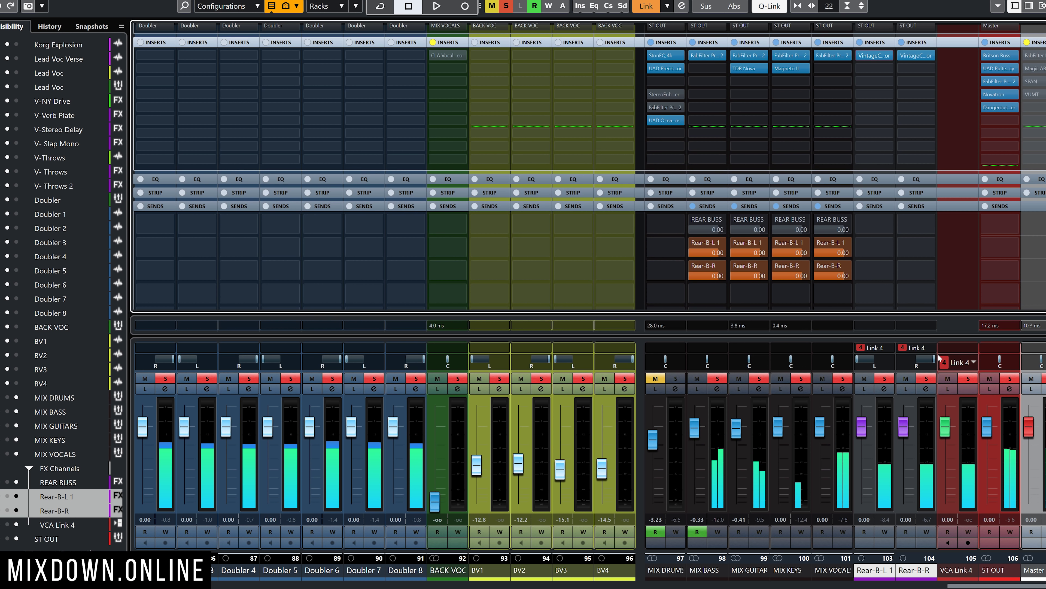
Clear all solos, restart playback and raise VCA Link 4 to -5.33 to blend the rear buss.
{"action": "left_click_drag", "start_coordinate": [957, 434], "coordinate": [965, 499]}
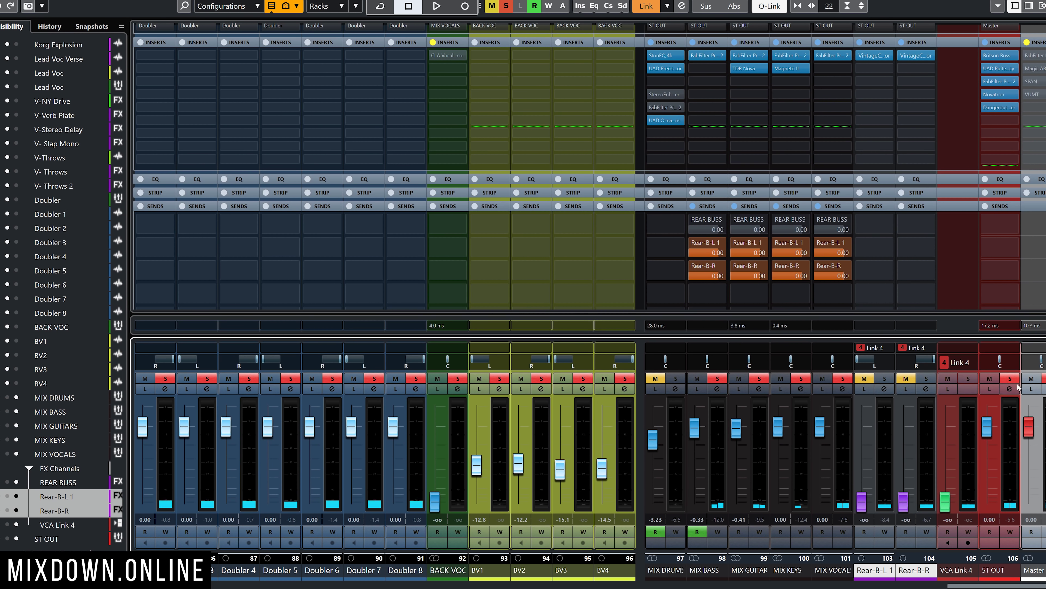
{"action": "key", "text": "alt+s"}
{"action": "key", "text": "space"}
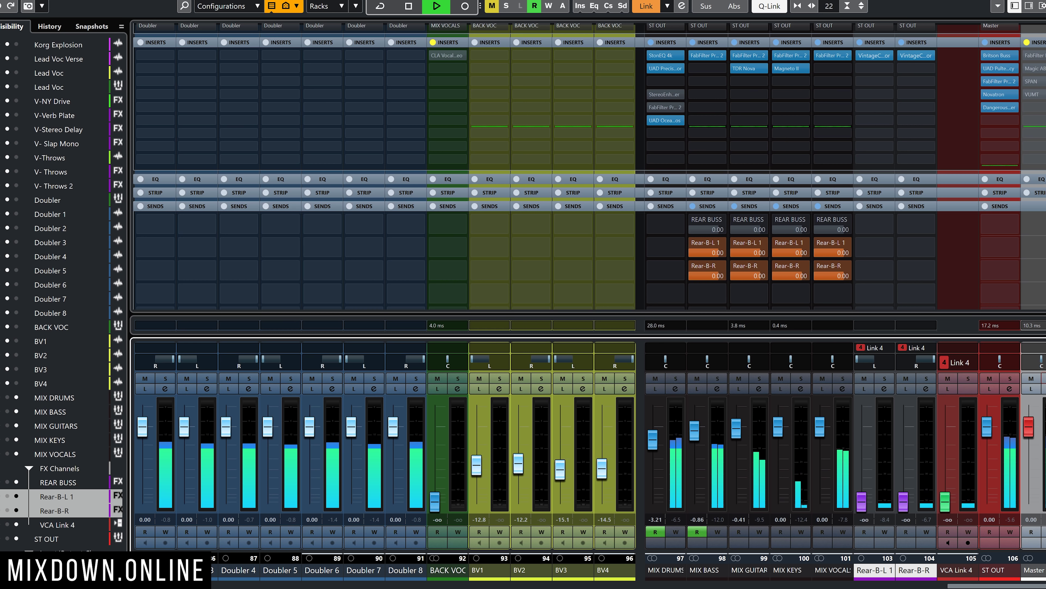
{"action": "left_click", "coordinate": [57, 524]}
{"action": "left_click_drag", "start_coordinate": [946, 501], "coordinate": [946, 445]}
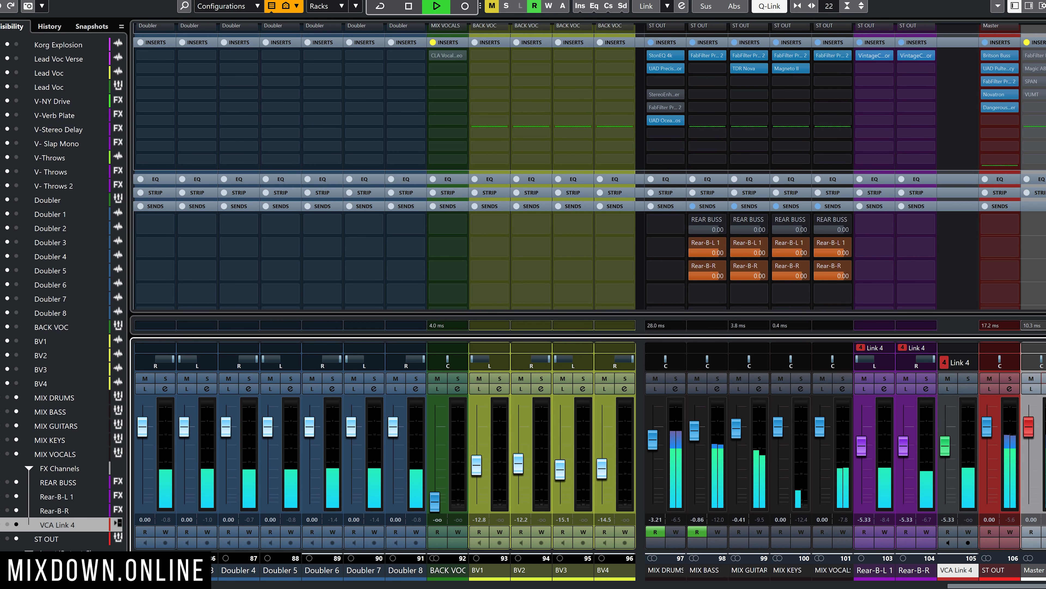
In the Cubase Artist 10.5 project, select the Rear-B-L 1 and Rear-B-R channels.
{"action": "left_click", "coordinate": [948, 378]}
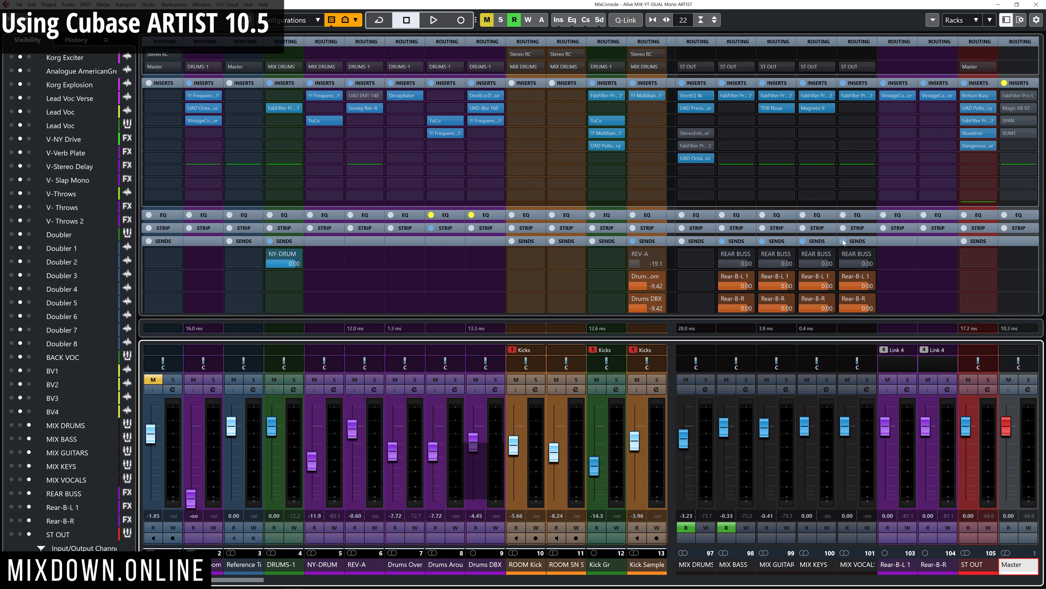
{"action": "left_click", "coordinate": [896, 569]}
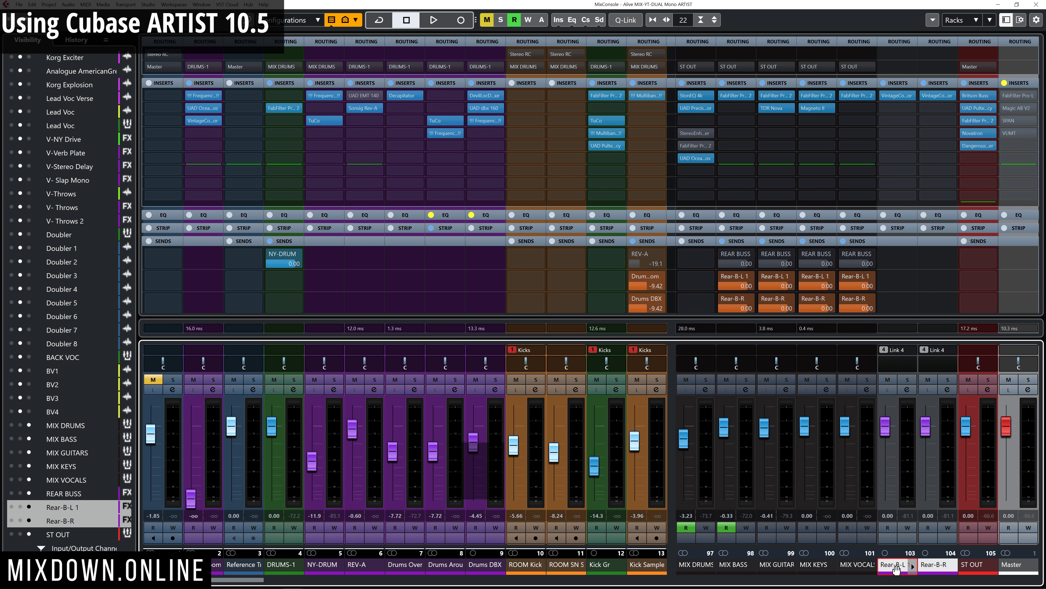
Add a stereo group channel named 'REAR ST' for the rear channels, output to ST OUT.
{"action": "right_click", "coordinate": [896, 568]}
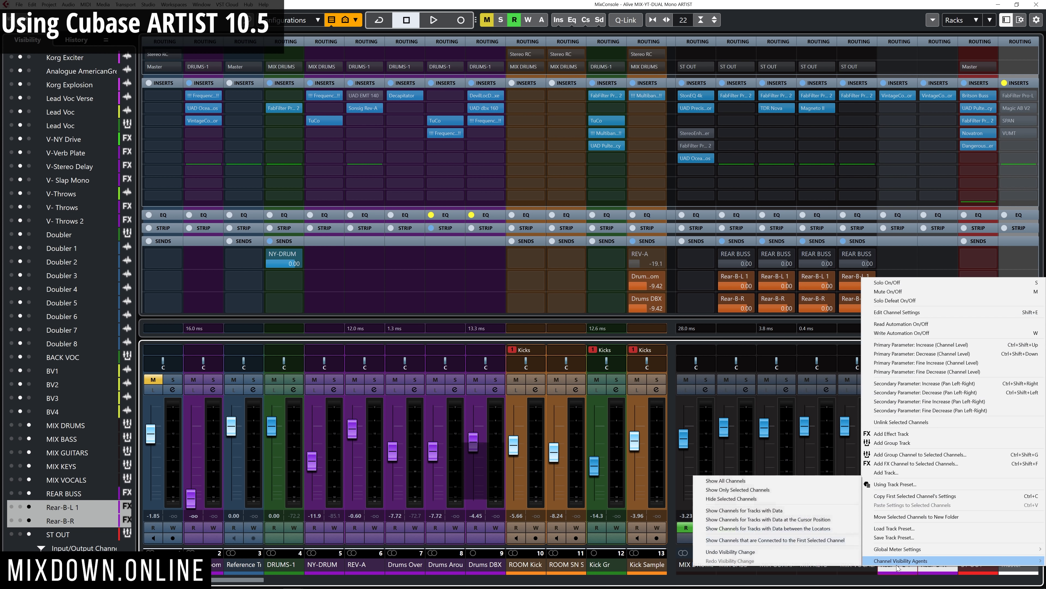
{"action": "left_click", "coordinate": [952, 455]}
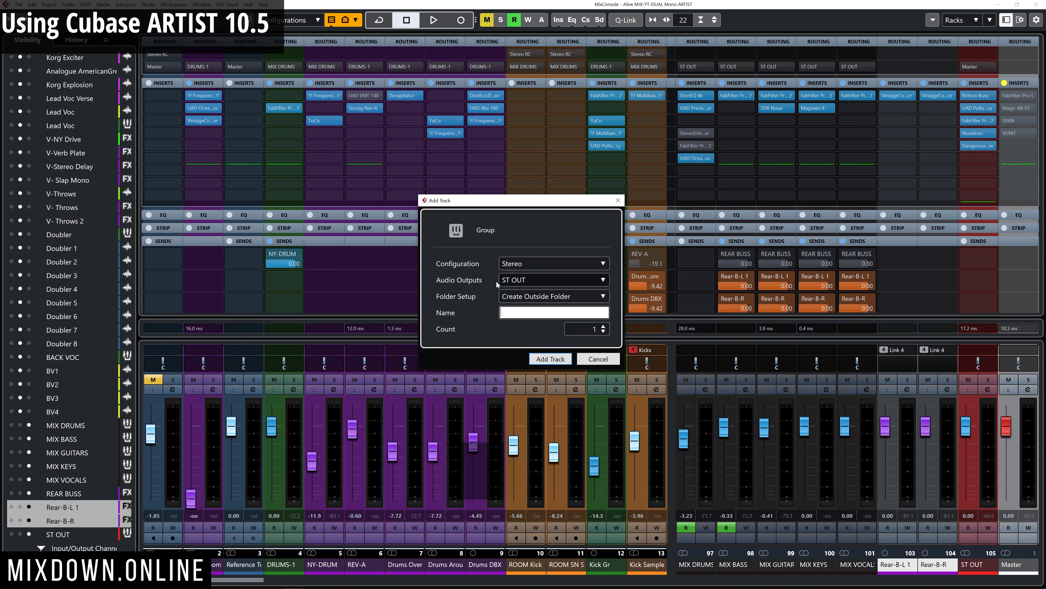
{"action": "left_click", "coordinate": [522, 280]}
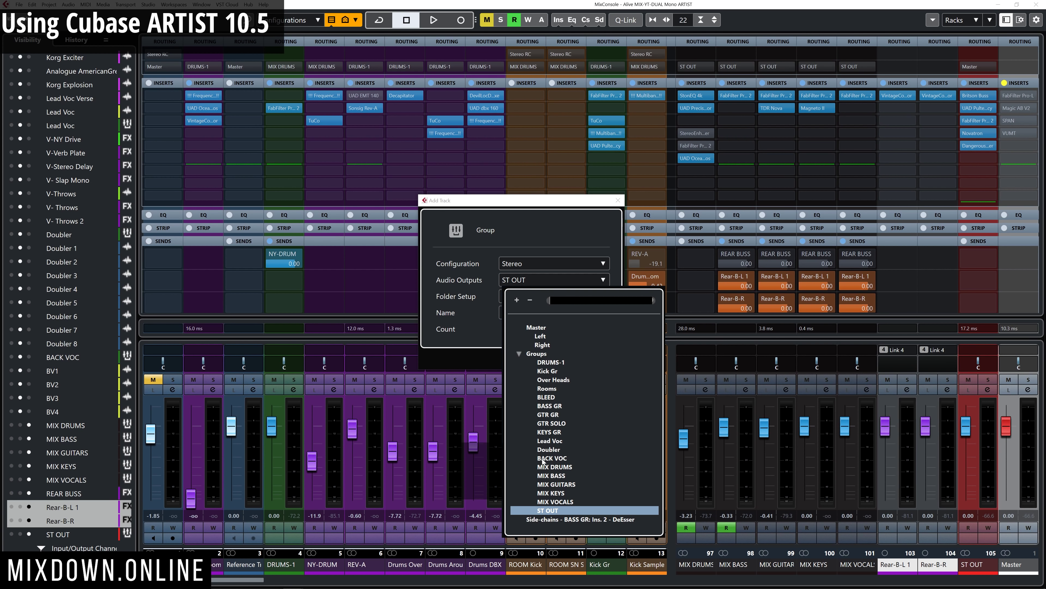
{"action": "left_click", "coordinate": [553, 509]}
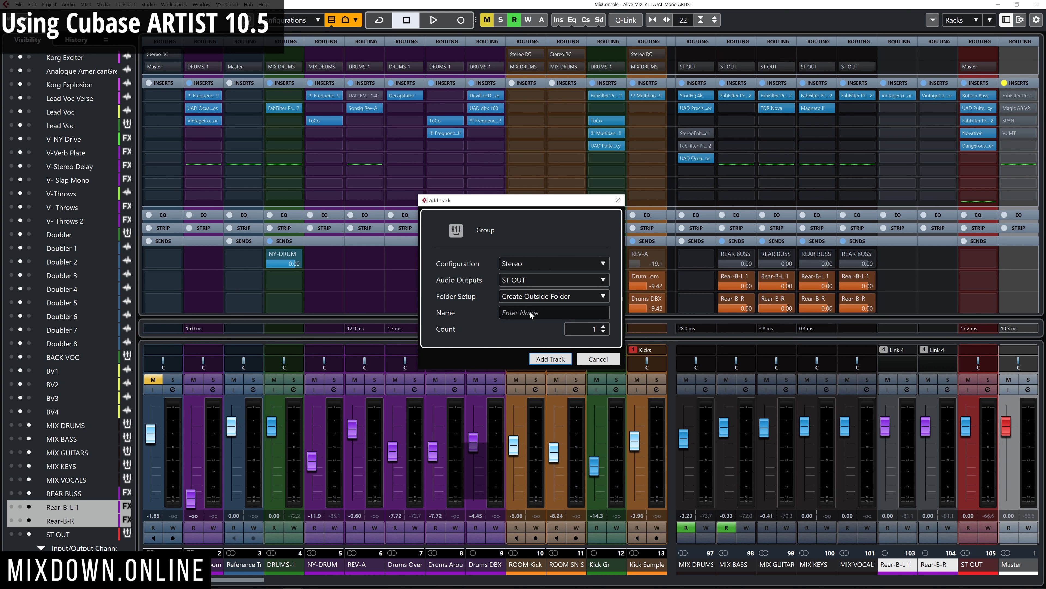
{"action": "type", "text": "REAR ST"}
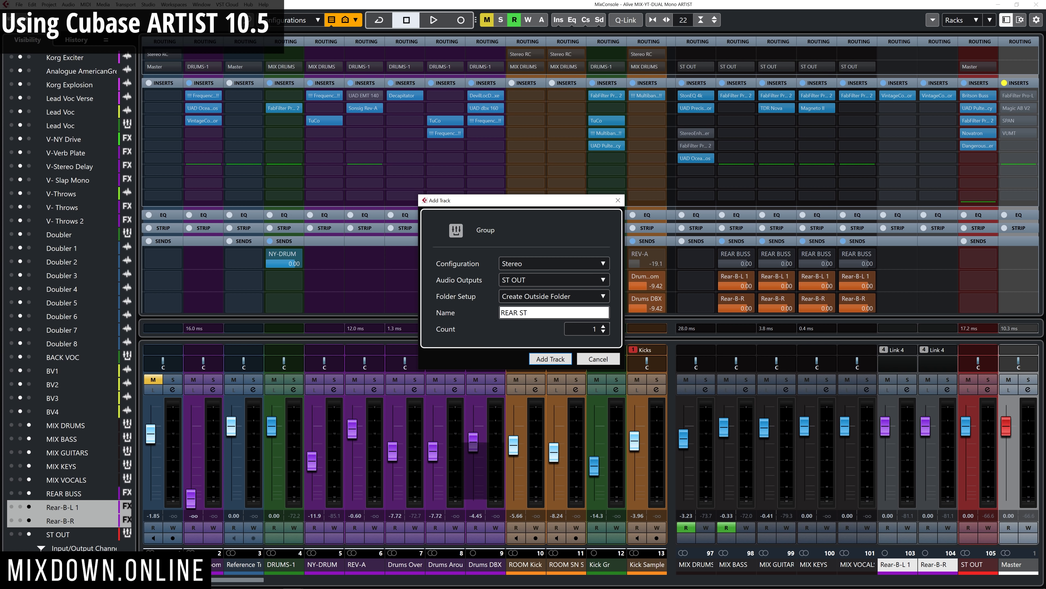
{"action": "key", "text": "Return"}
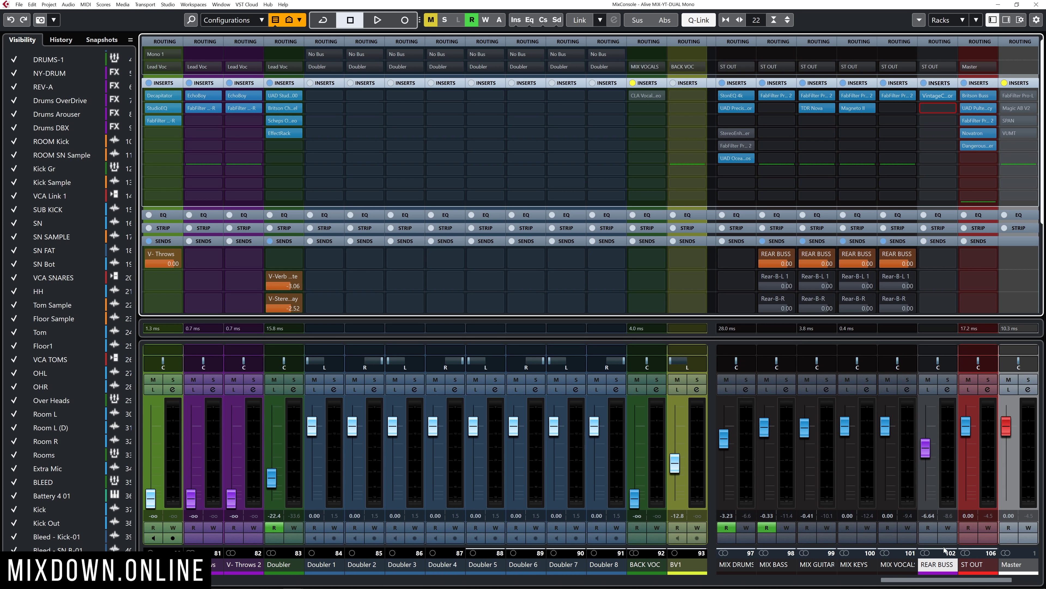
Raise REAR BUSS to -6.09 dB and check its VintageCompressor editor.
{"action": "left_click_drag", "start_coordinate": [926, 449], "coordinate": [927, 447]}
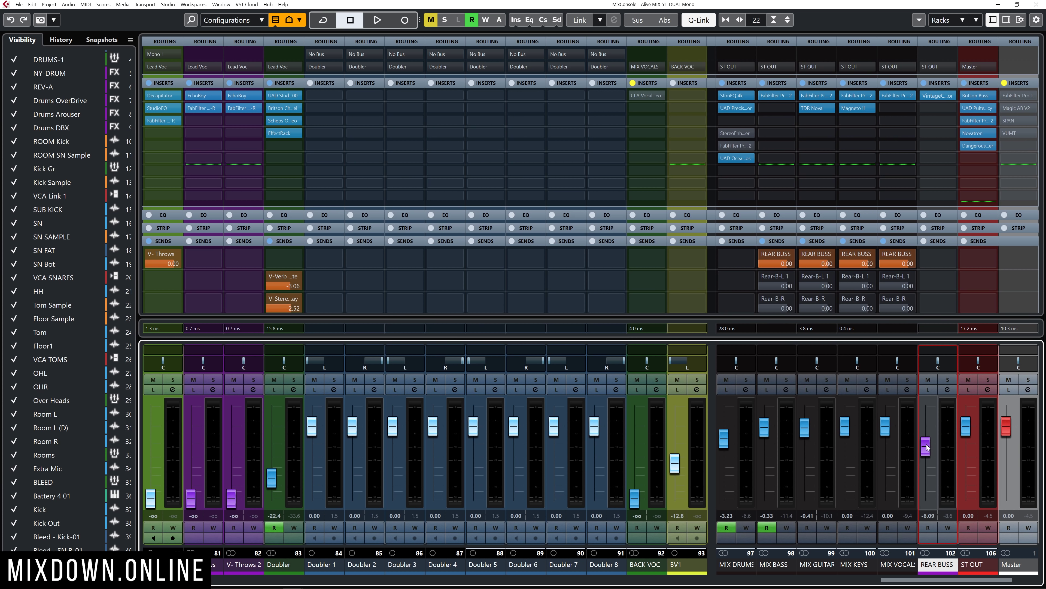
{"action": "left_click", "coordinate": [936, 95]}
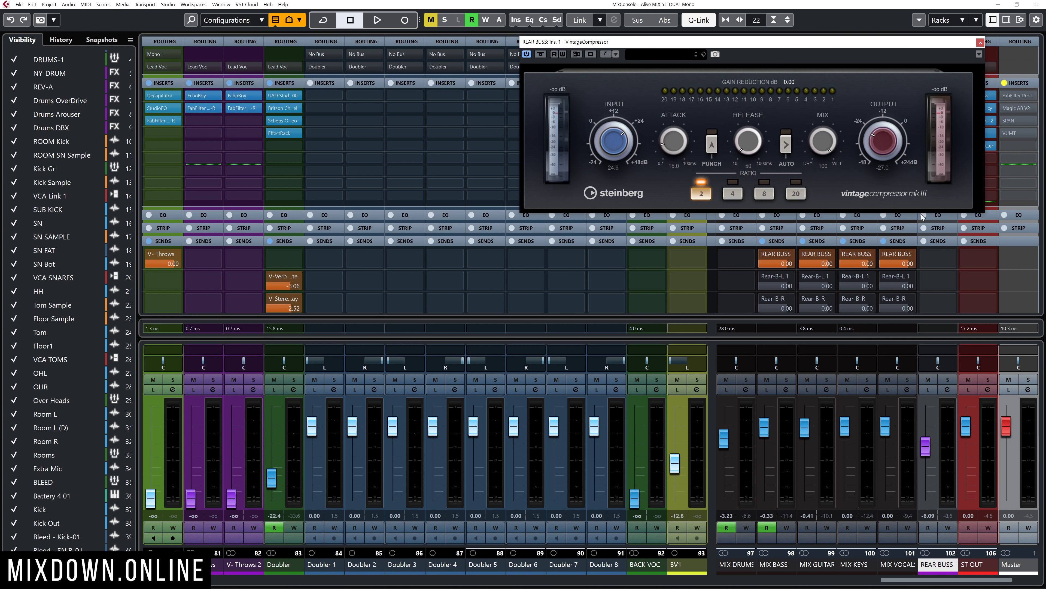
{"action": "left_click_drag", "start_coordinate": [819, 44], "coordinate": [519, 160]}
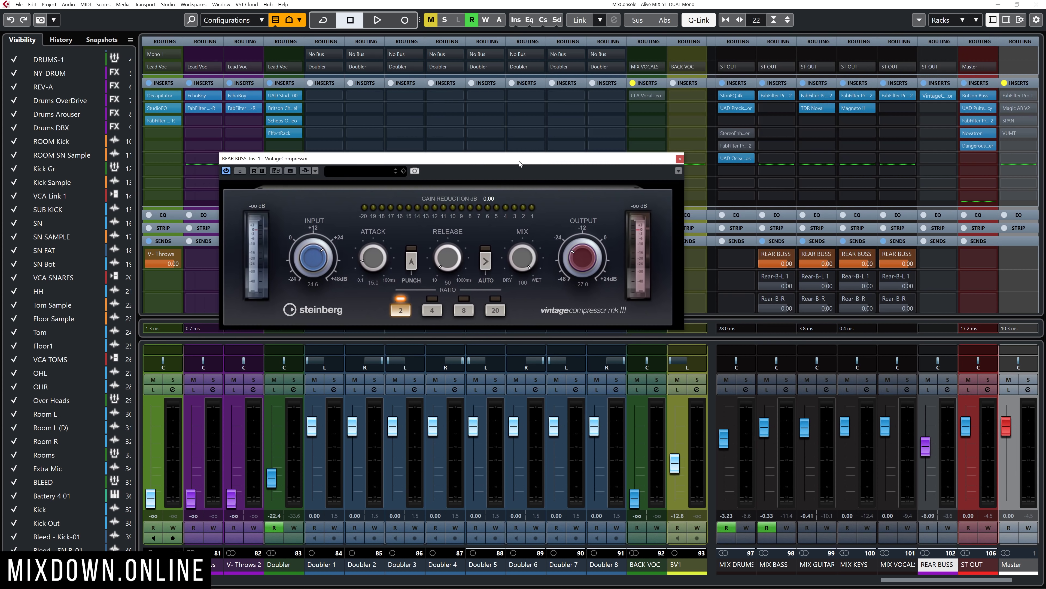
{"action": "left_click", "coordinate": [681, 160]}
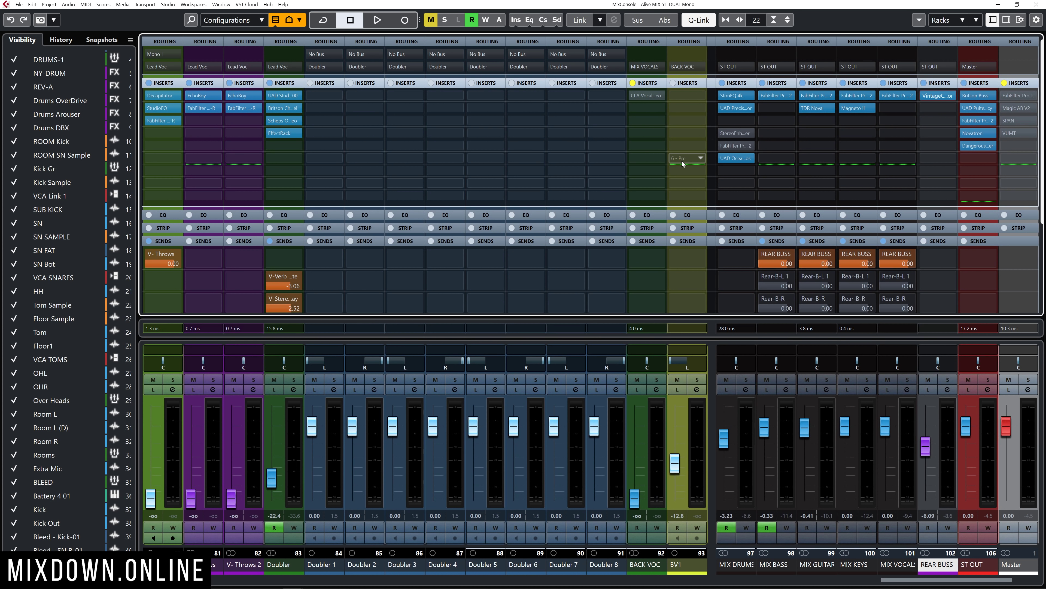
Move the VintageCompressor to insert slot 2 and open REAR BUSS Channel Settings.
{"action": "mouse_move", "coordinate": [933, 95]}
{"action": "mouse_move", "coordinate": [937, 94]}
{"action": "left_mouse_down"}
{"action": "mouse_move", "coordinate": [936, 111]}
{"action": "mouse_move", "coordinate": [942, 96]}
{"action": "left_mouse_up"}
{"action": "key", "text": "e"}
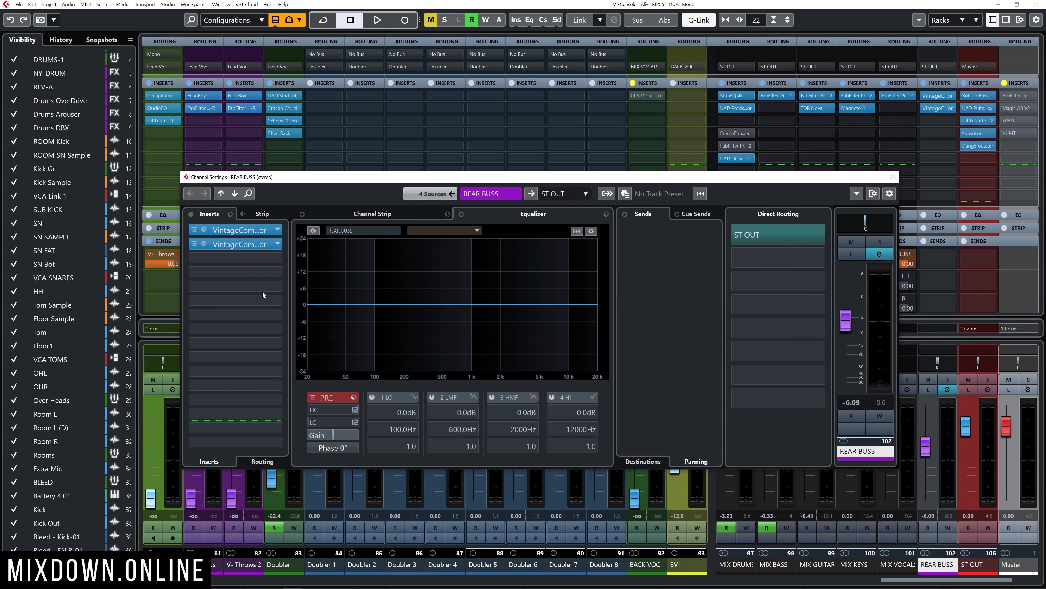
{"action": "left_click", "coordinate": [204, 230]}
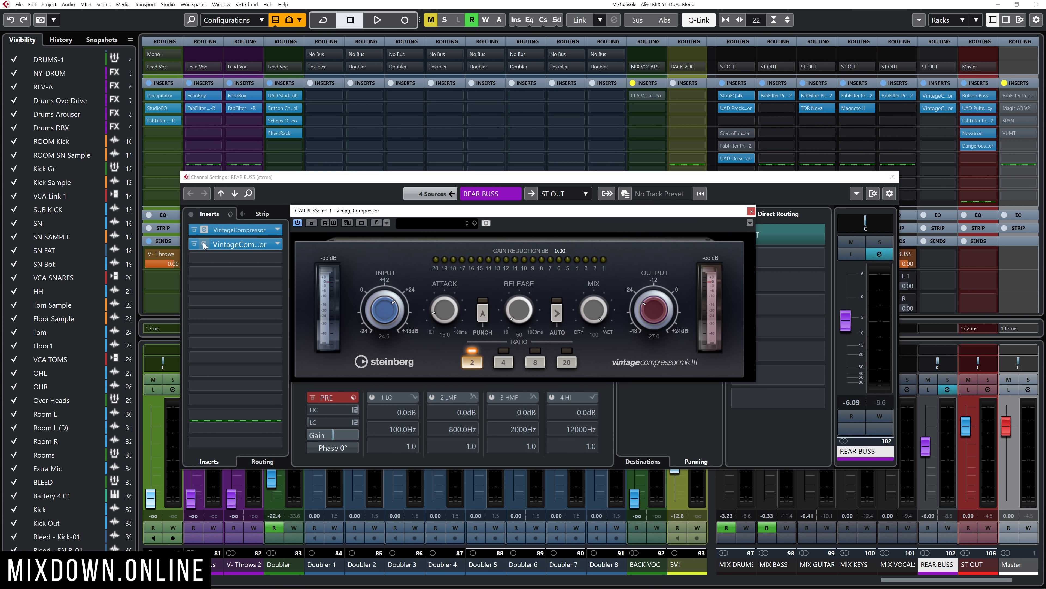
{"action": "left_click", "coordinate": [204, 244]}
{"action": "left_click", "coordinate": [679, 159]}
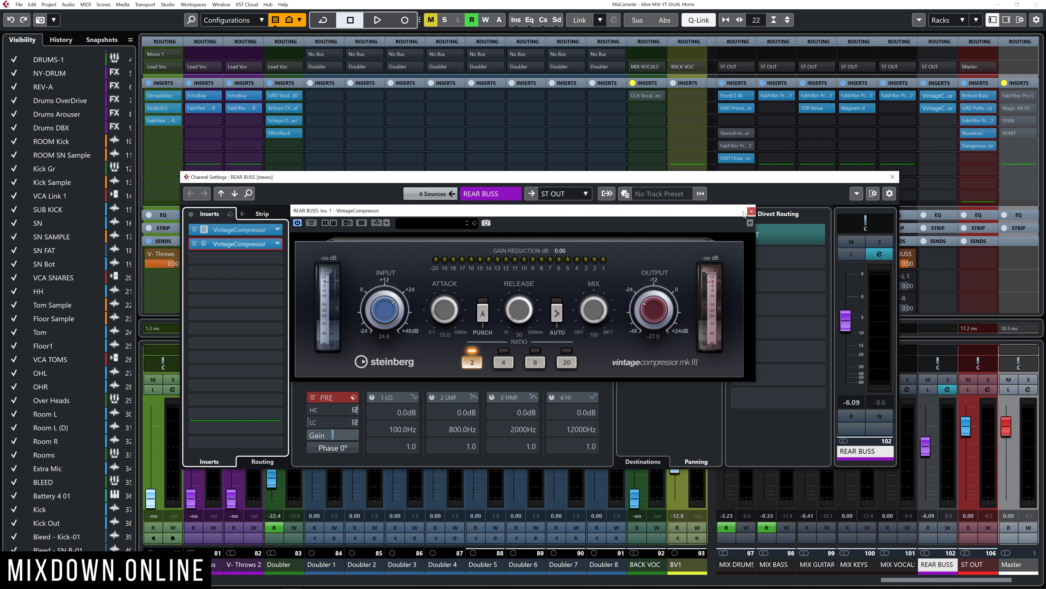
{"action": "left_click", "coordinate": [751, 211]}
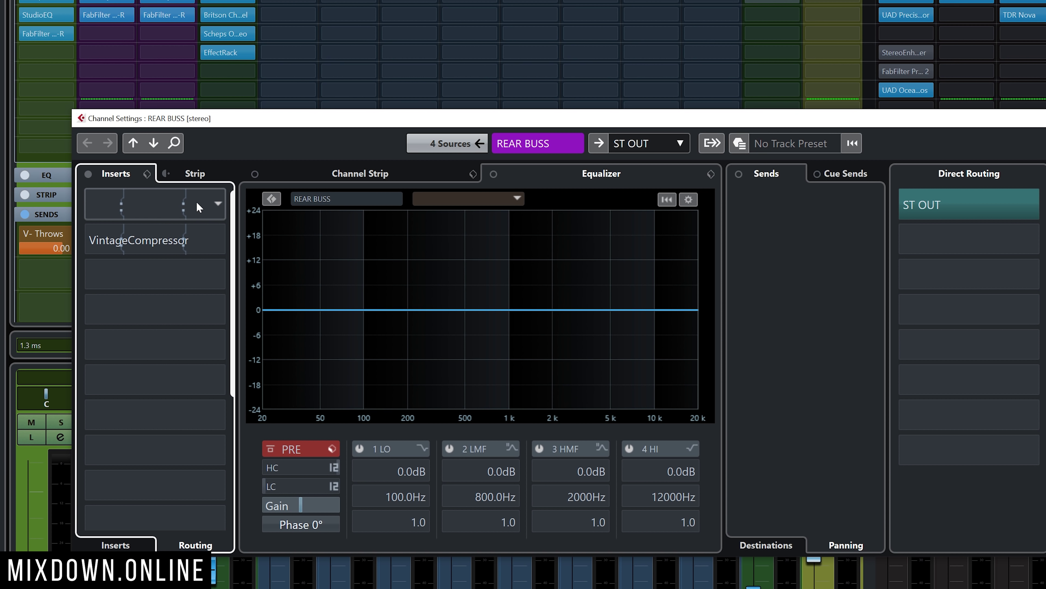
Switch the first VintageCompressor to mono and confirm its Routing Editor.
{"action": "left_click", "coordinate": [218, 203]}
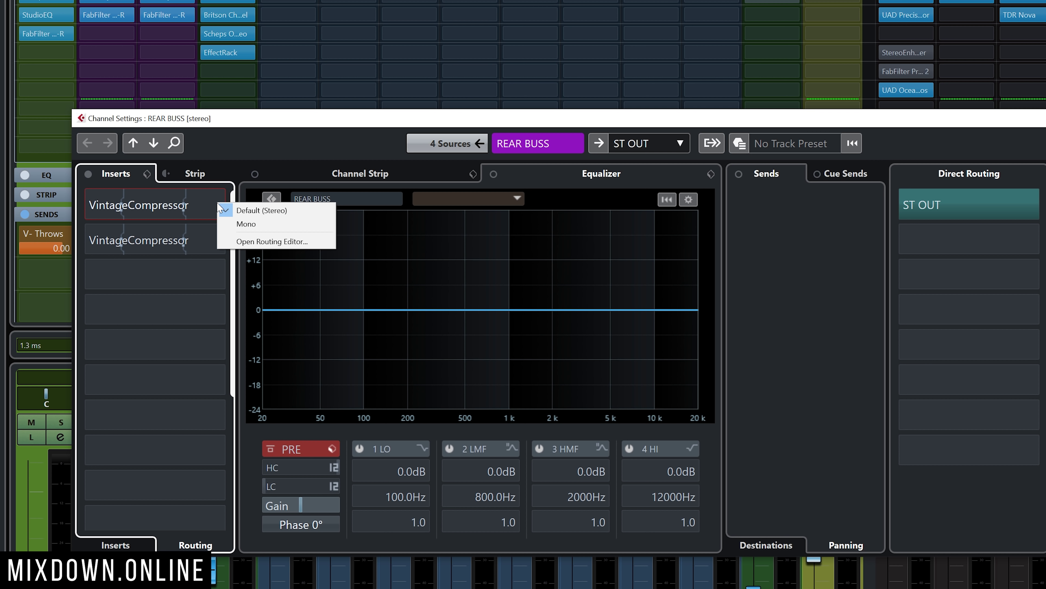
{"action": "left_click", "coordinate": [267, 224]}
{"action": "double_click", "coordinate": [202, 209]}
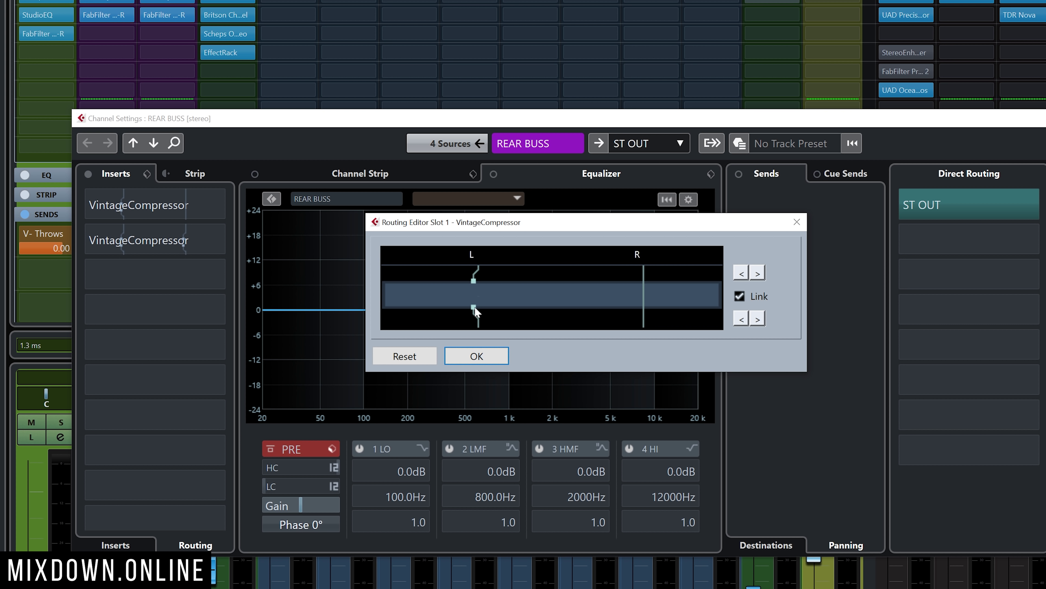
{"action": "left_click", "coordinate": [478, 357]}
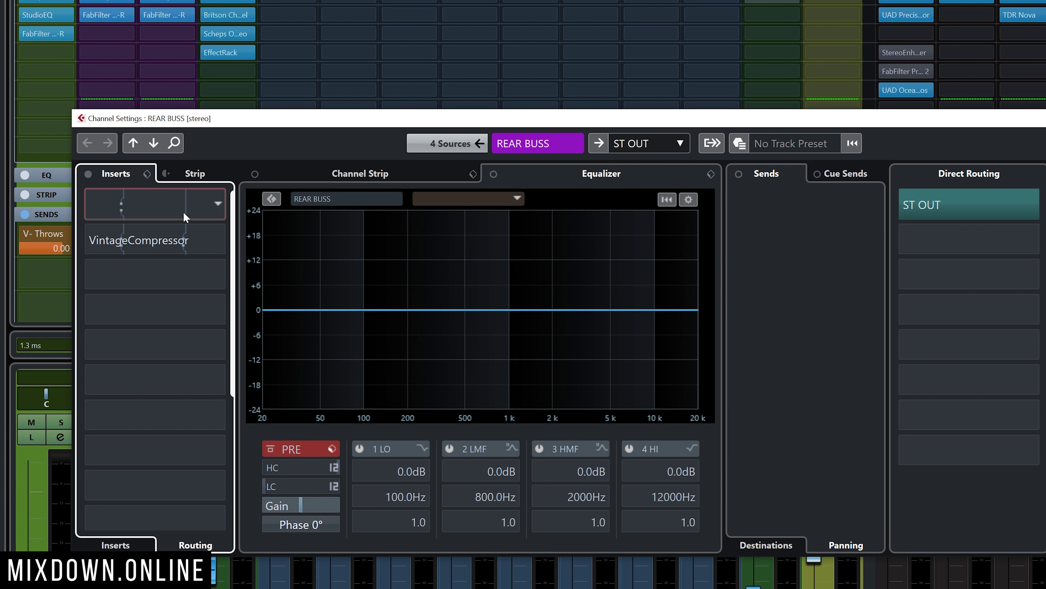
Set the first compressor back to stereo and review its stereo routing without changes.
{"action": "left_click", "coordinate": [219, 202]}
{"action": "left_click", "coordinate": [236, 209]}
{"action": "left_click", "coordinate": [157, 207]}
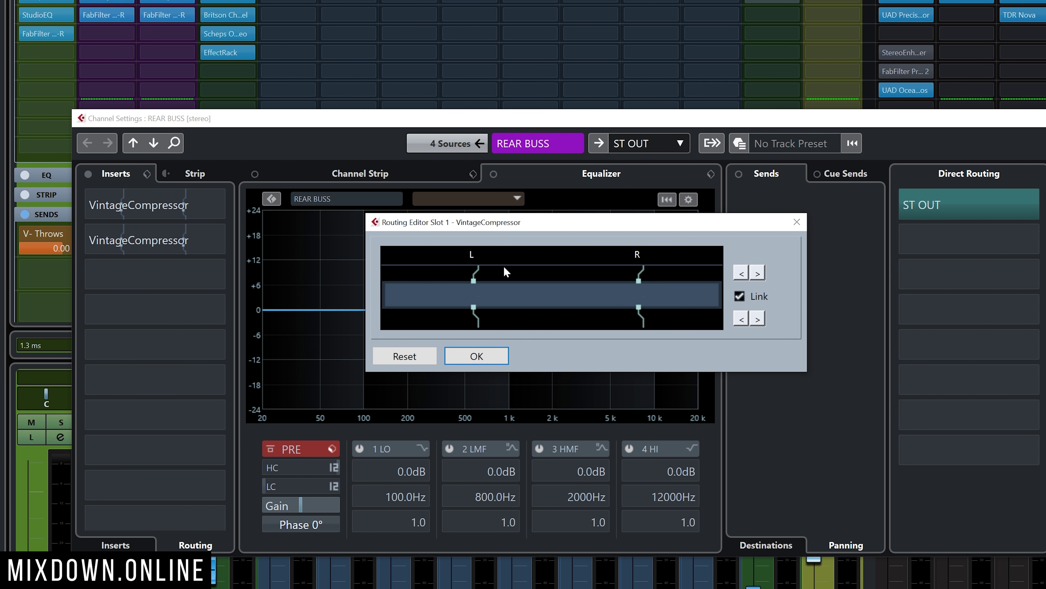
{"action": "left_click", "coordinate": [478, 357]}
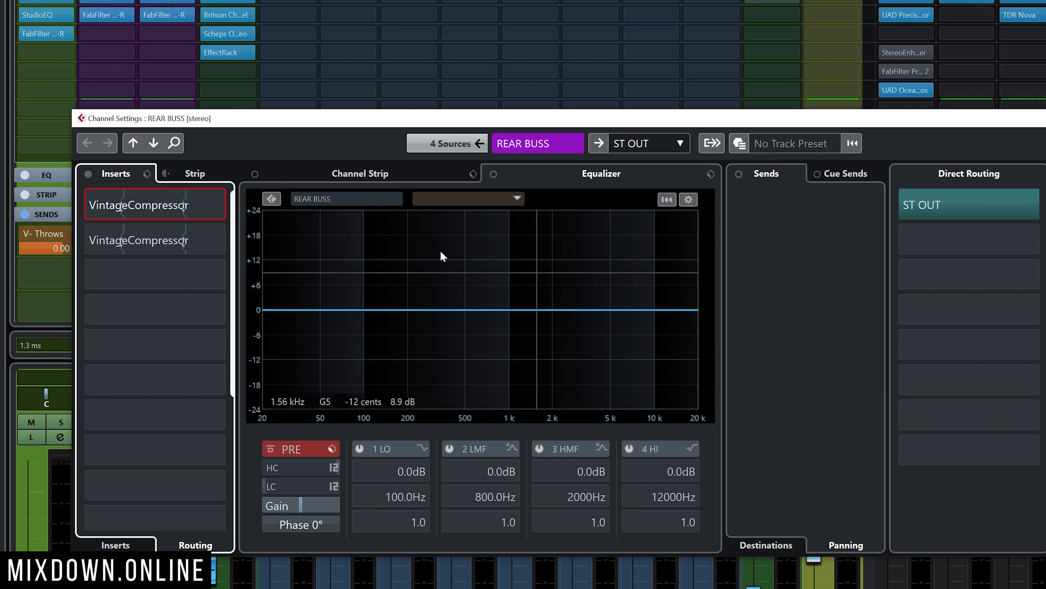
Switch the first compressor to mono again and open its Routing Editor on the left channel.
{"action": "left_click", "coordinate": [217, 202]}
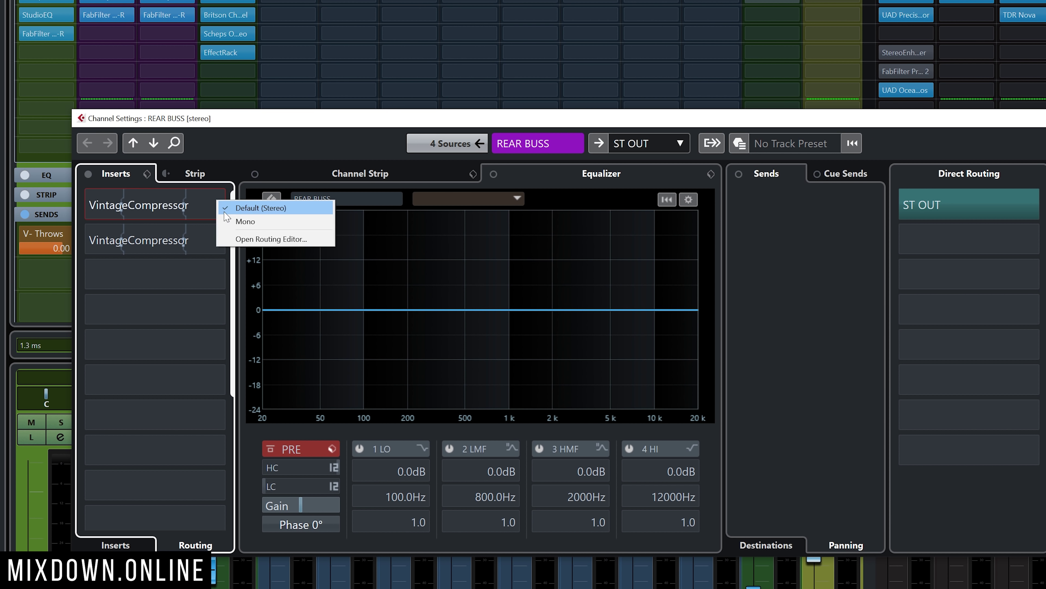
{"action": "left_click", "coordinate": [234, 222]}
{"action": "left_click", "coordinate": [199, 198]}
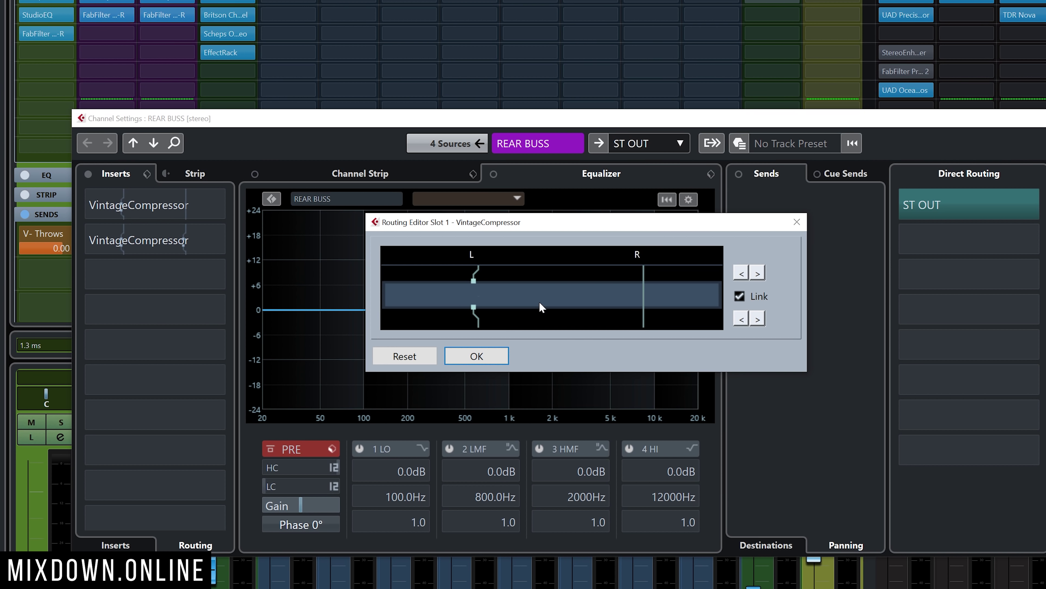
Keep the first compressor on L, then set the second VintageCompressor to mono routed to R.
{"action": "left_click", "coordinate": [477, 356]}
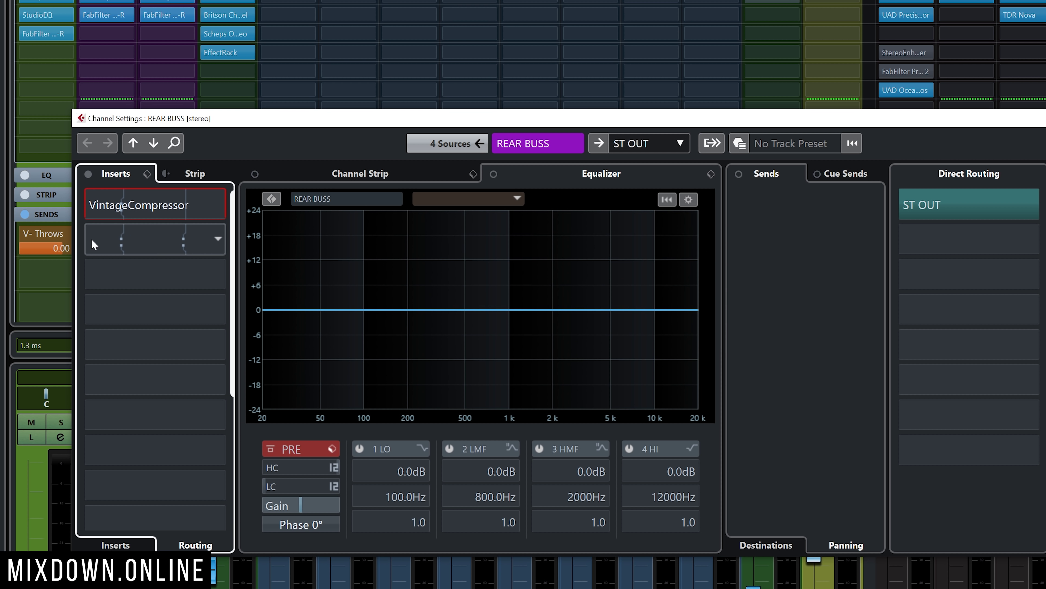
{"action": "left_click", "coordinate": [110, 244]}
{"action": "left_click", "coordinate": [219, 238]}
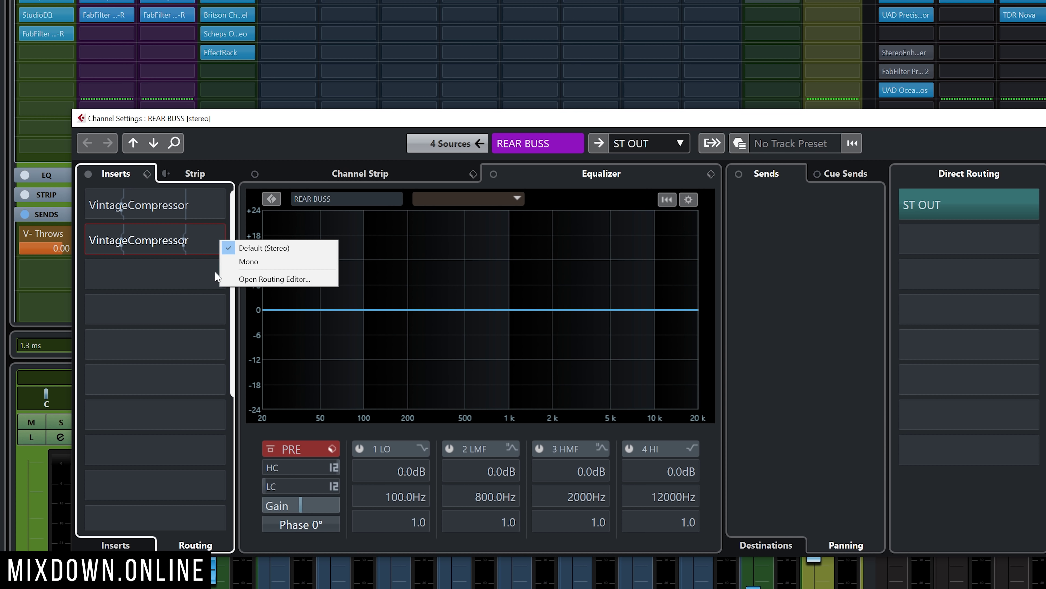
{"action": "left_click", "coordinate": [254, 262]}
{"action": "left_click", "coordinate": [177, 250]}
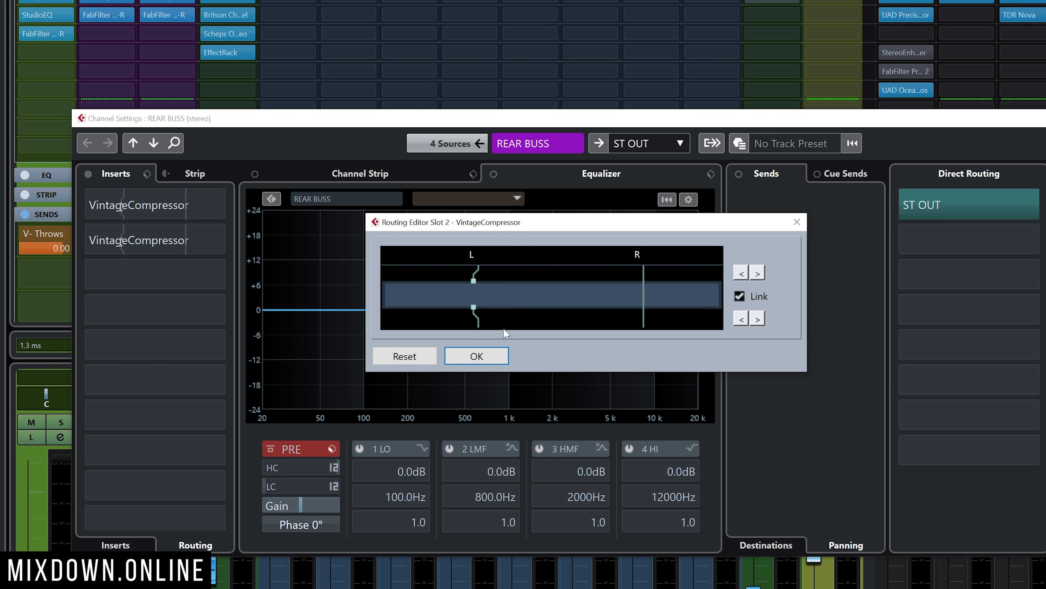
{"action": "left_click", "coordinate": [758, 273]}
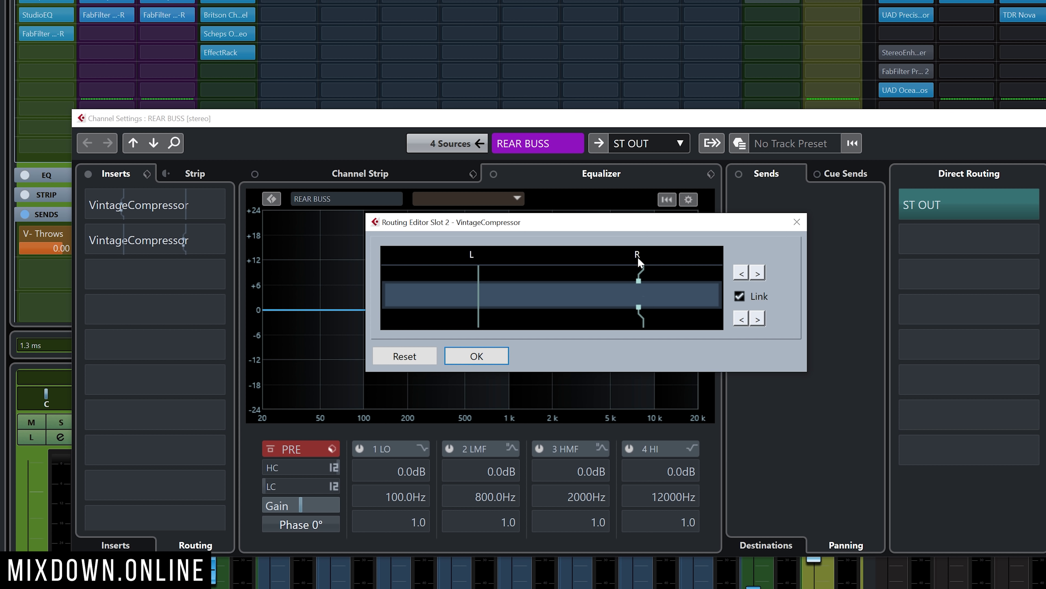
Confirm the right-channel routing and arrange both Ins. 1 and Ins. 2 compressor editors.
{"action": "left_click", "coordinate": [462, 356]}
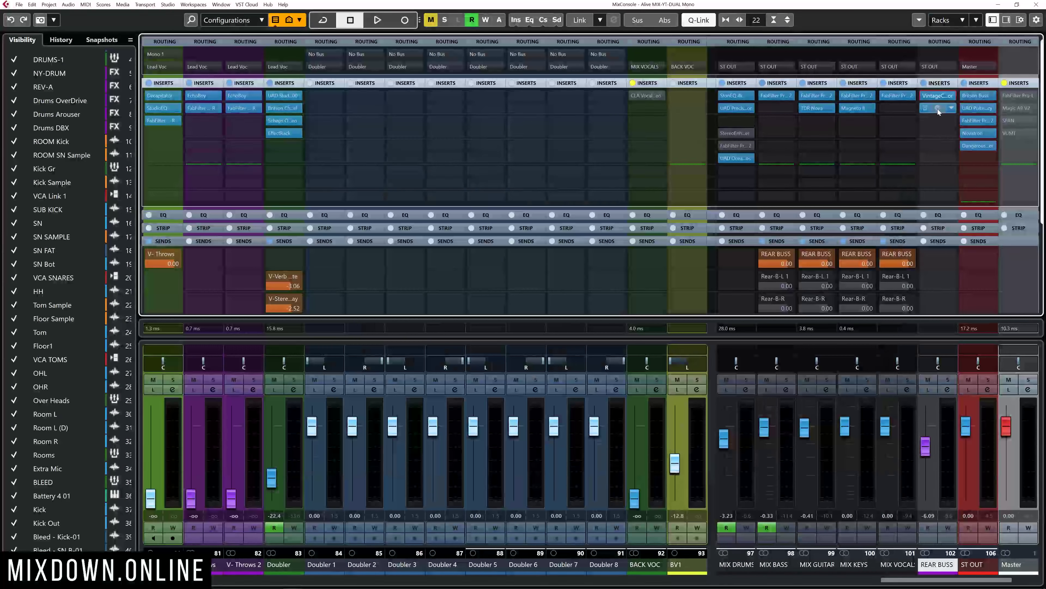
{"action": "left_click", "coordinate": [937, 108]}
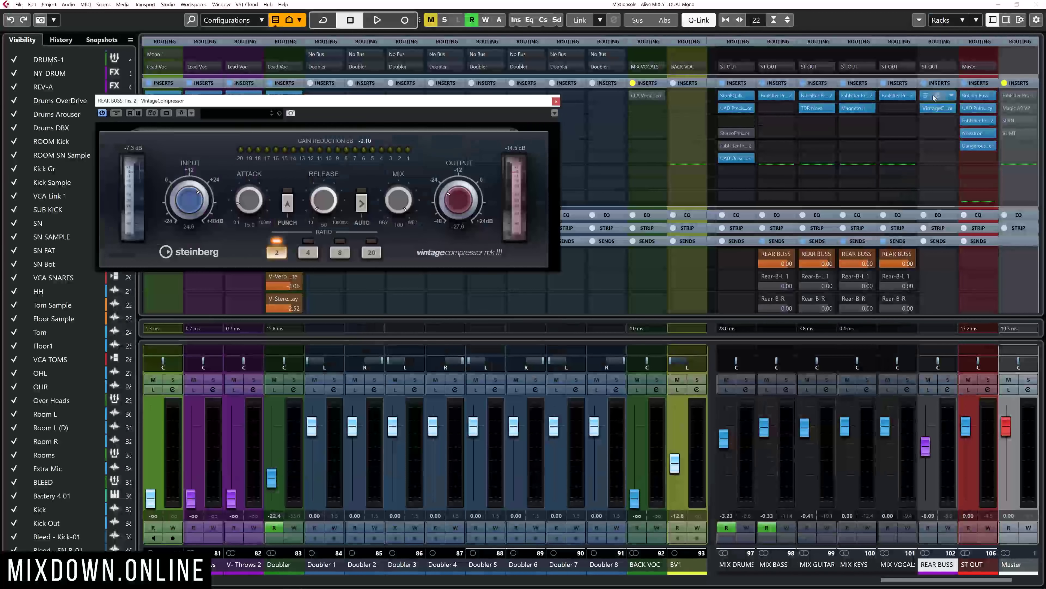
{"action": "left_click", "coordinate": [937, 95]}
{"action": "left_click_drag", "start_coordinate": [495, 100], "coordinate": [446, 60]}
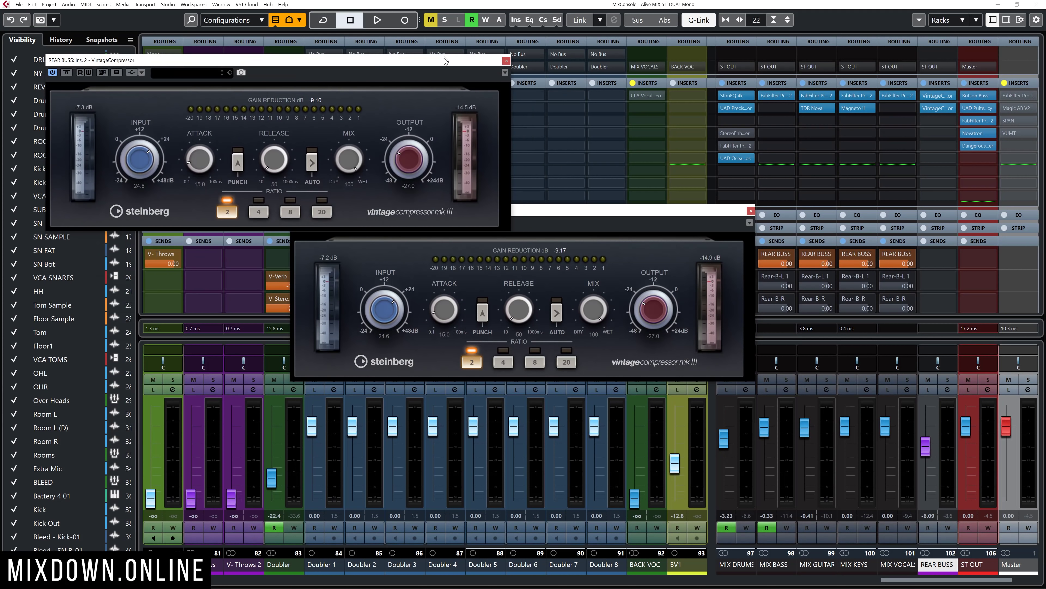
{"action": "left_click_drag", "start_coordinate": [703, 235], "coordinate": [744, 313]}
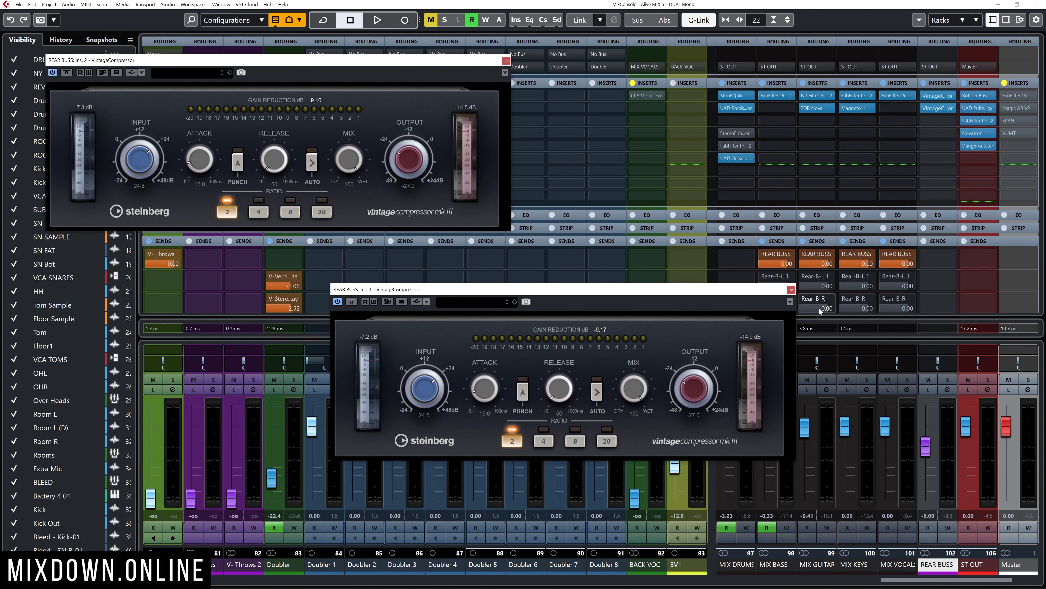
Play the project, muting and unmuting REAR BUSS to compare, then stop.
{"action": "key", "text": "space"}
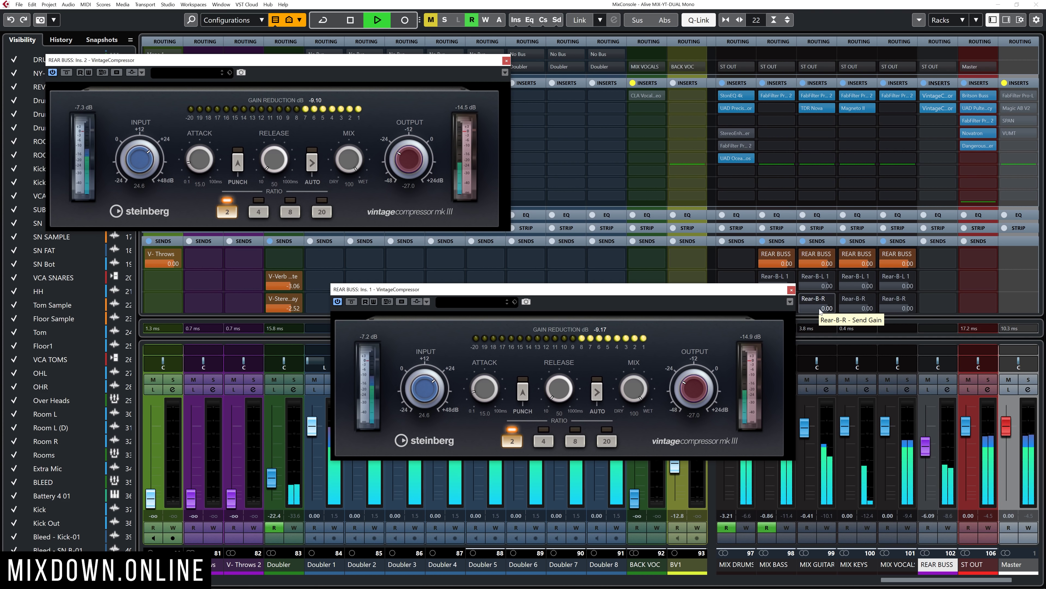
{"action": "key", "text": "m"}
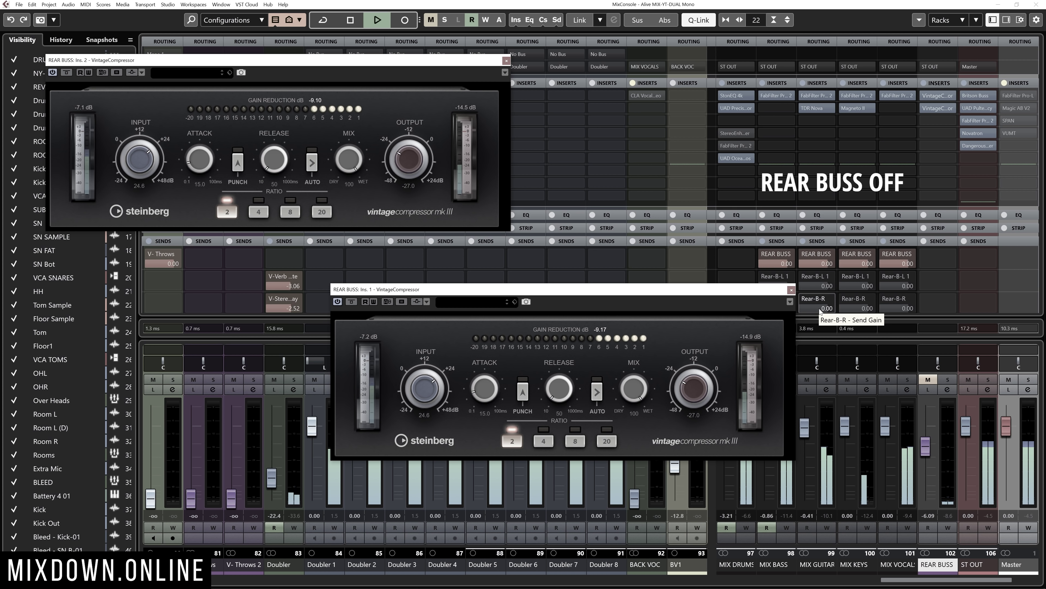
{"action": "key", "text": "m"}
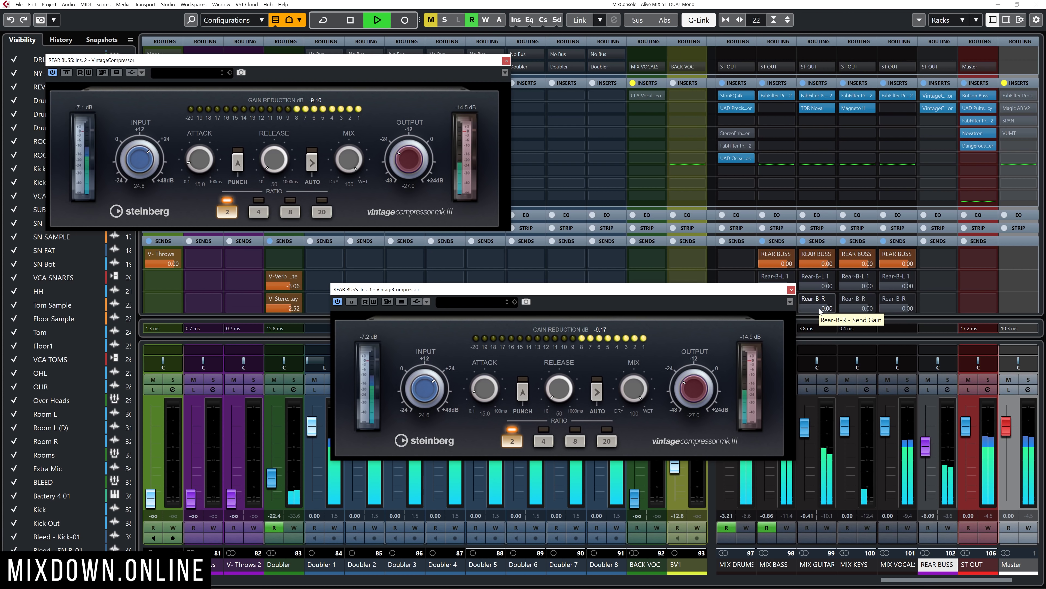
{"action": "key", "text": "space"}
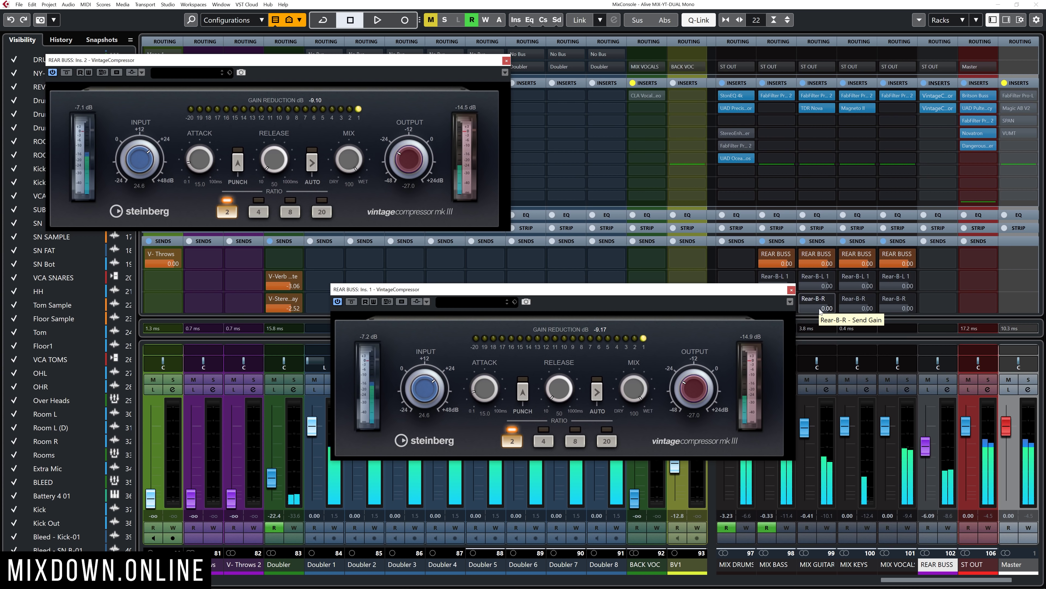